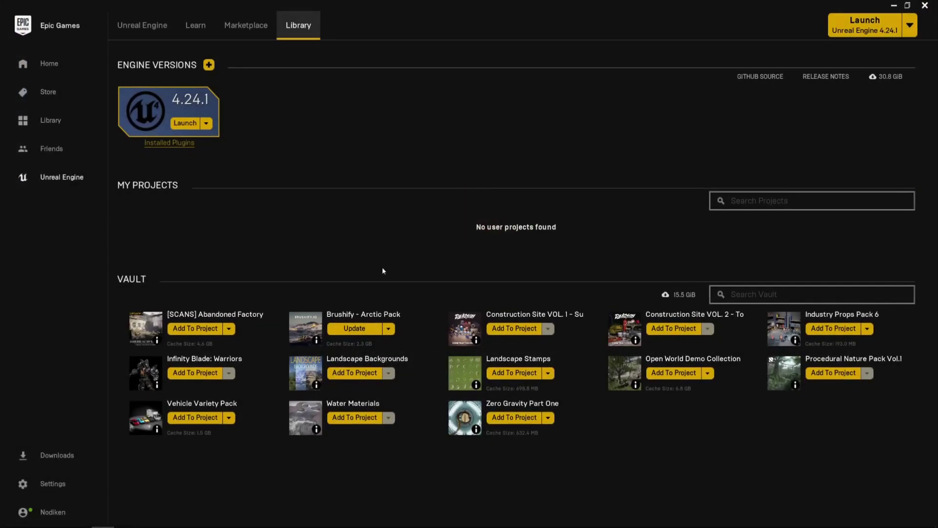
Browse the Marketplace's free-for-the-month assets and open the Abandoned Factory Buildings product page
{"action": "left_click", "coordinate": [250, 26]}
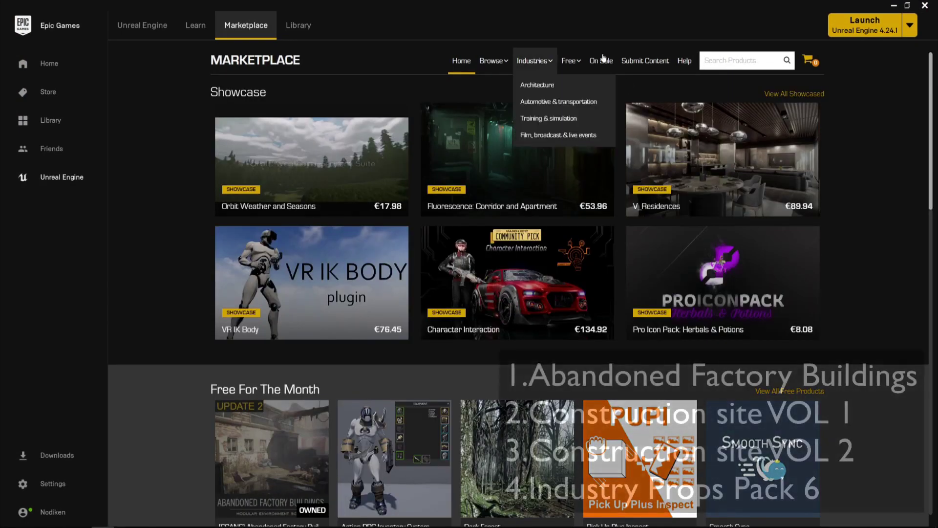
{"action": "mouse_move", "coordinate": [571, 61]}
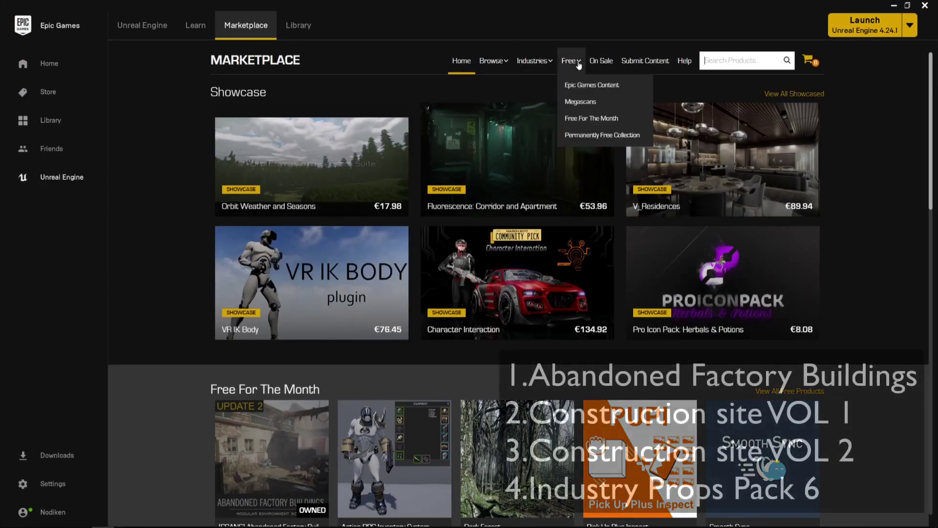
{"action": "left_click", "coordinate": [586, 118]}
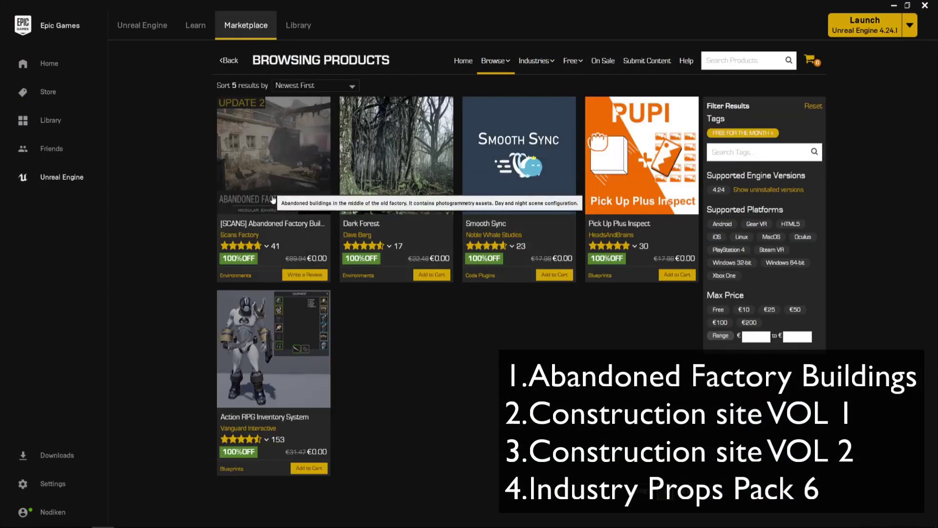
{"action": "left_click", "coordinate": [274, 162]}
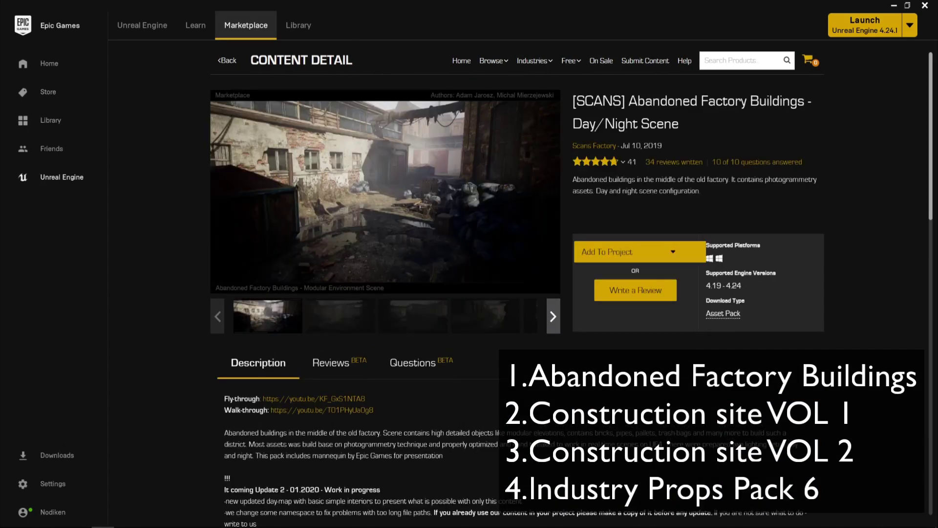
Search the Marketplace for INDUSTRY and sort the results by Price Low to High
{"action": "left_click", "coordinate": [744, 59]}
{"action": "type", "text": "INDUSTYRY"}
{"action": "key", "text": "Return"}
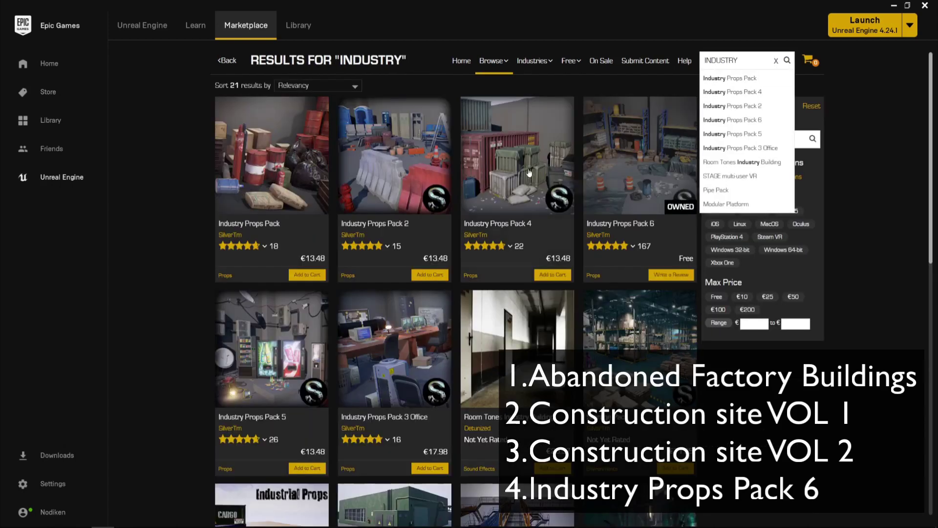
{"action": "left_click", "coordinate": [299, 86]}
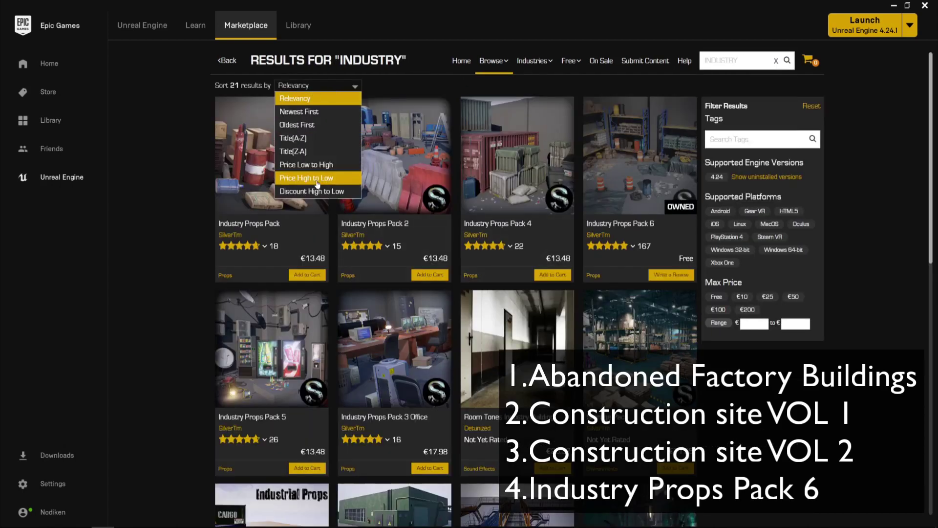
{"action": "left_click", "coordinate": [320, 181]}
{"action": "left_click", "coordinate": [320, 86]}
{"action": "left_click", "coordinate": [320, 86]}
{"action": "left_click", "coordinate": [320, 86]}
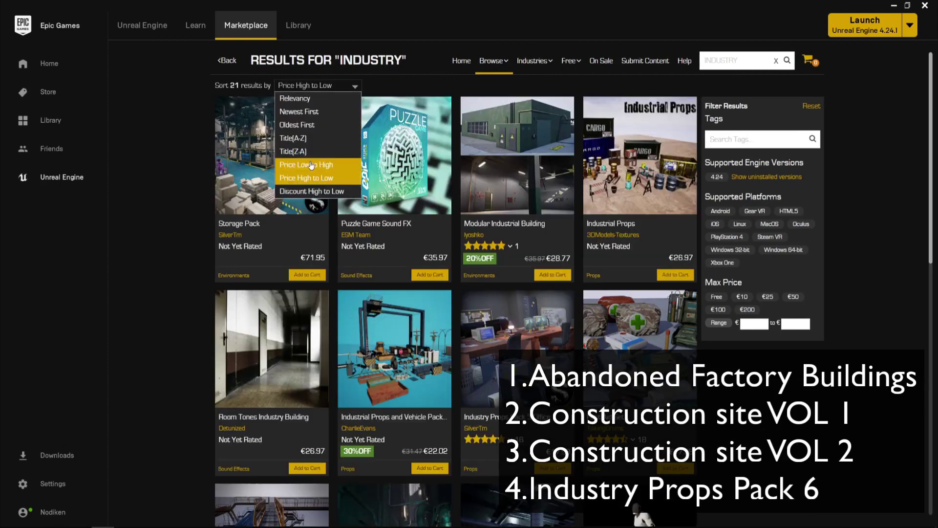
{"action": "left_click", "coordinate": [304, 161]}
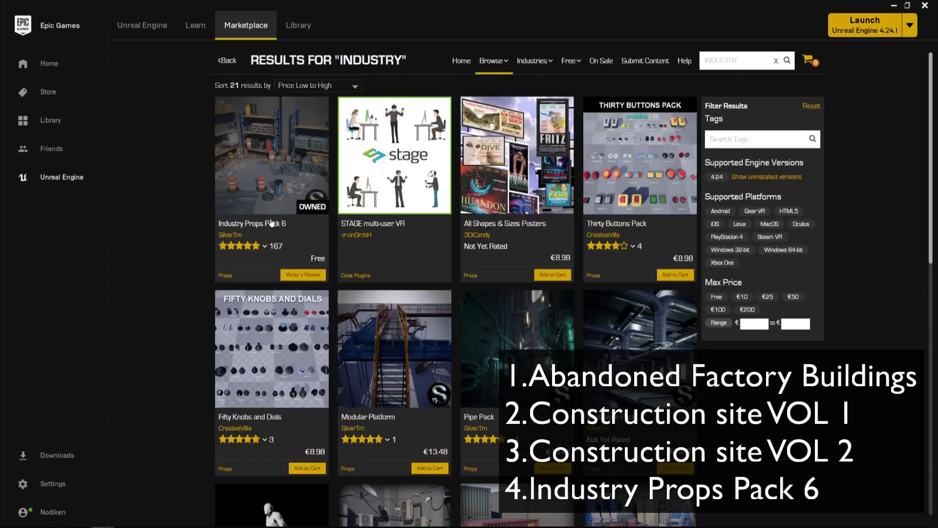
{"action": "left_click", "coordinate": [724, 56]}
Search for construction and sort by Price Low to High to reveal free Construction Site VOL. 1 and 2
{"action": "left_click", "coordinate": [775, 61]}
{"action": "type", "text": "construction"}
{"action": "key", "text": "Return"}
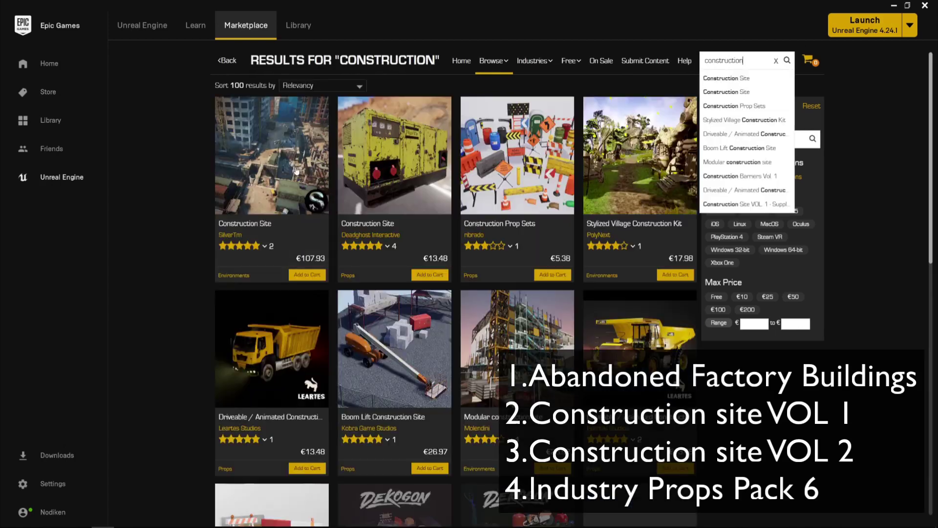
{"action": "left_click", "coordinate": [320, 85]}
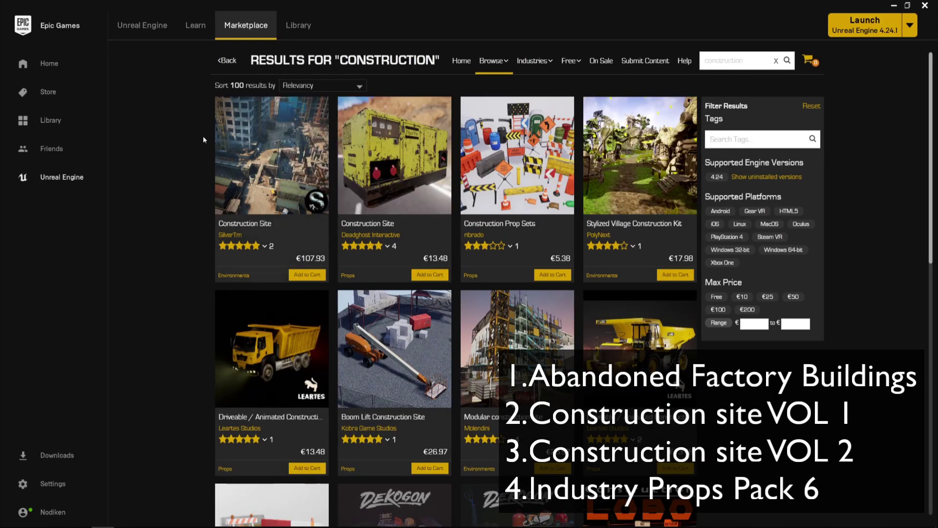
{"action": "left_click", "coordinate": [312, 86]}
{"action": "left_click", "coordinate": [293, 165]}
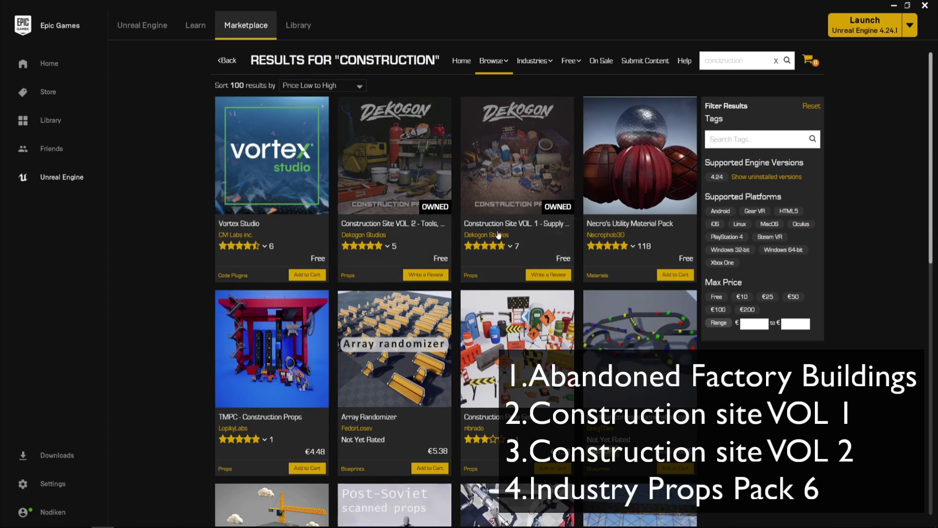
Launch Unreal Engine 4.24.1 from the Library and choose the Games category's Third Person template
{"action": "mouse_move", "coordinate": [488, 245]}
{"action": "left_click", "coordinate": [298, 29]}
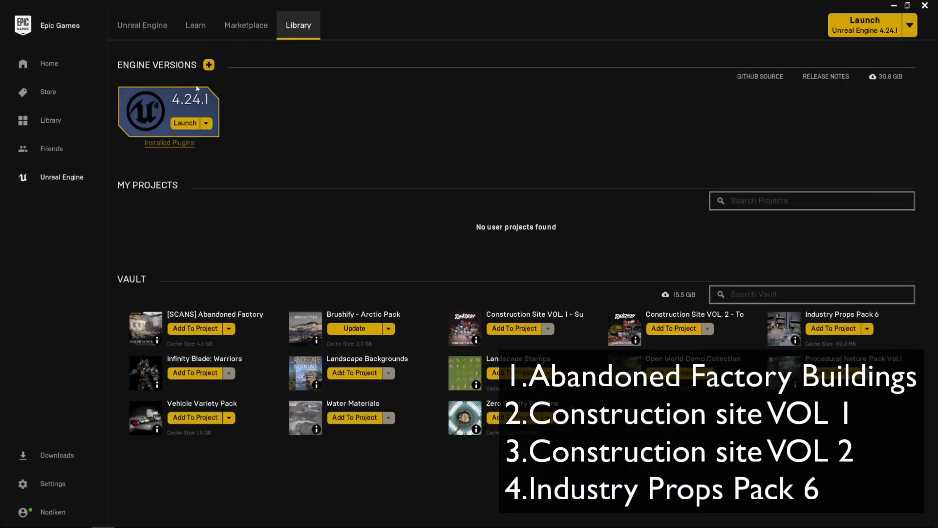
{"action": "left_click", "coordinate": [177, 123]}
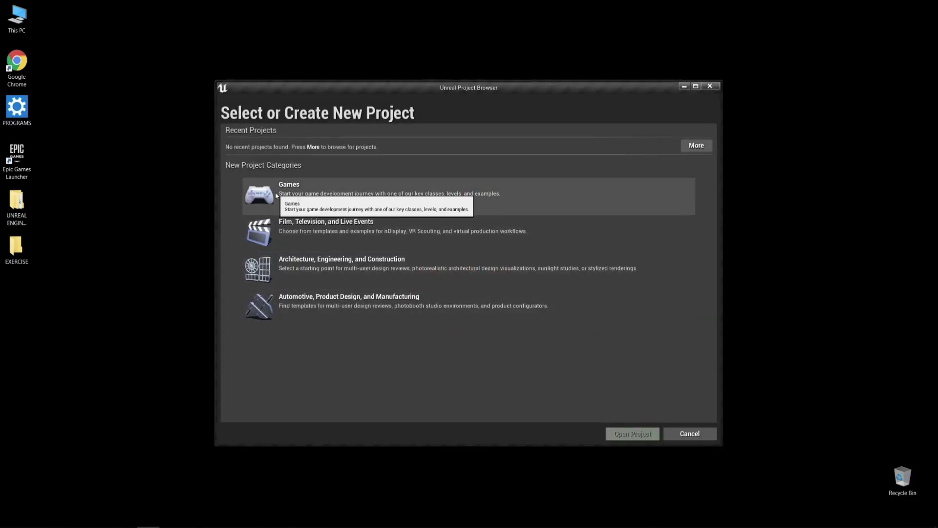
{"action": "left_click", "coordinate": [259, 192]}
{"action": "left_click", "coordinate": [562, 433]}
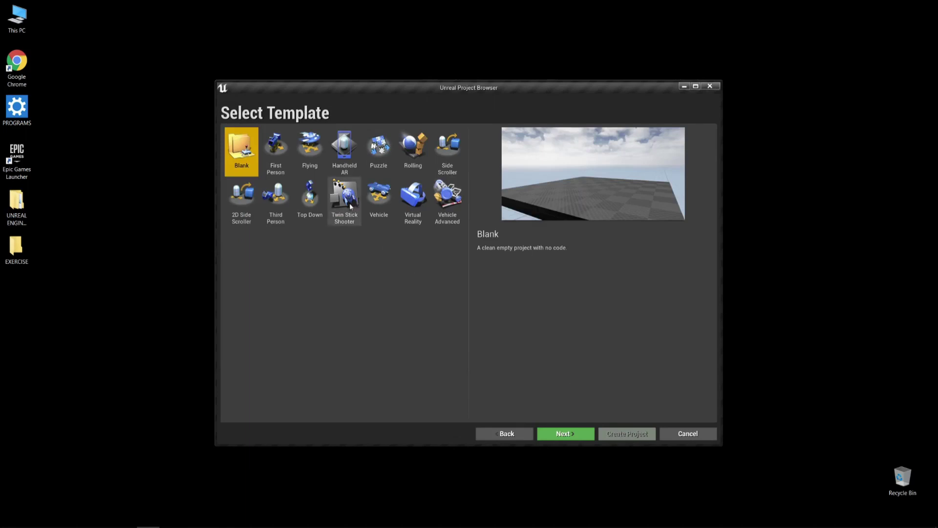
{"action": "left_click", "coordinate": [276, 209]}
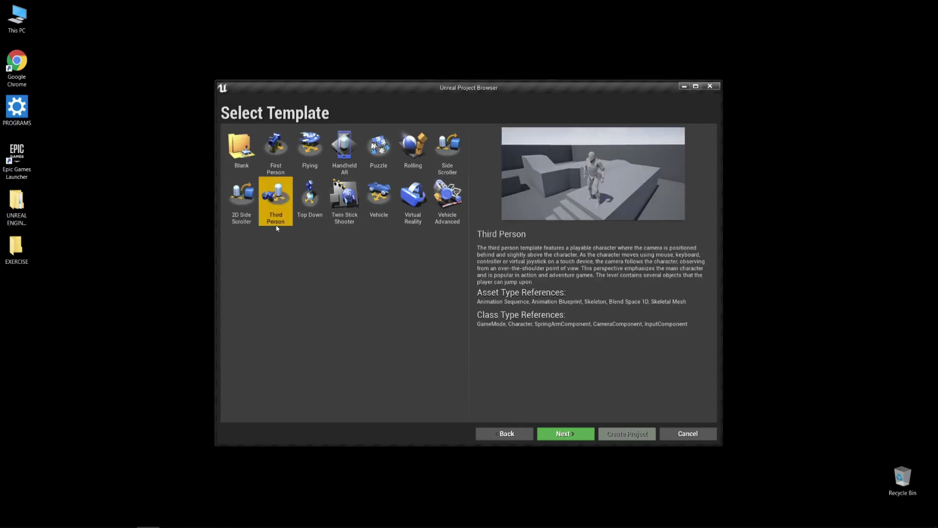
{"action": "left_click", "coordinate": [568, 433]}
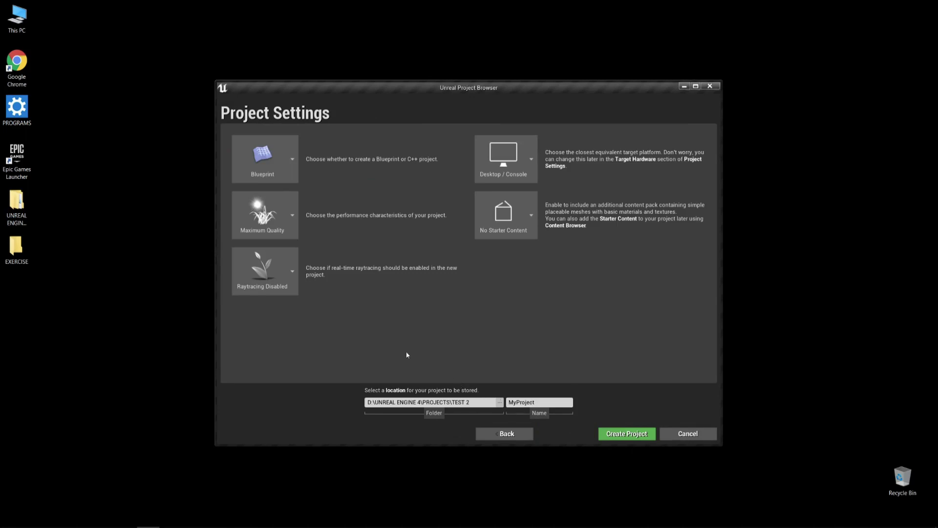
Name the project FACTORY, keep raytracing disabled, leave out starter content, and create it
{"action": "key", "text": "ctrl+a"}
{"action": "key", "text": "BackSpace"}
{"action": "type", "text": "FACTORY"}
{"action": "left_click", "coordinate": [286, 293]}
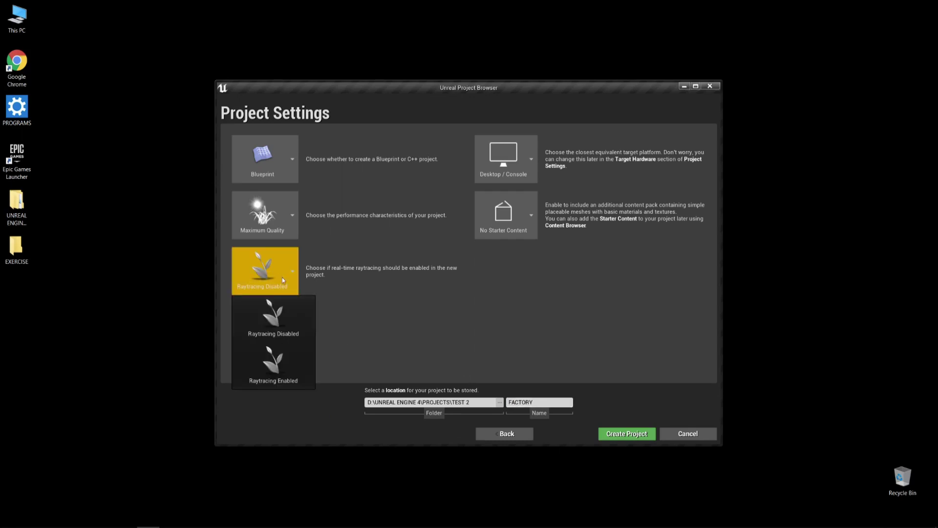
{"action": "left_click", "coordinate": [289, 286]}
{"action": "left_click", "coordinate": [518, 234]}
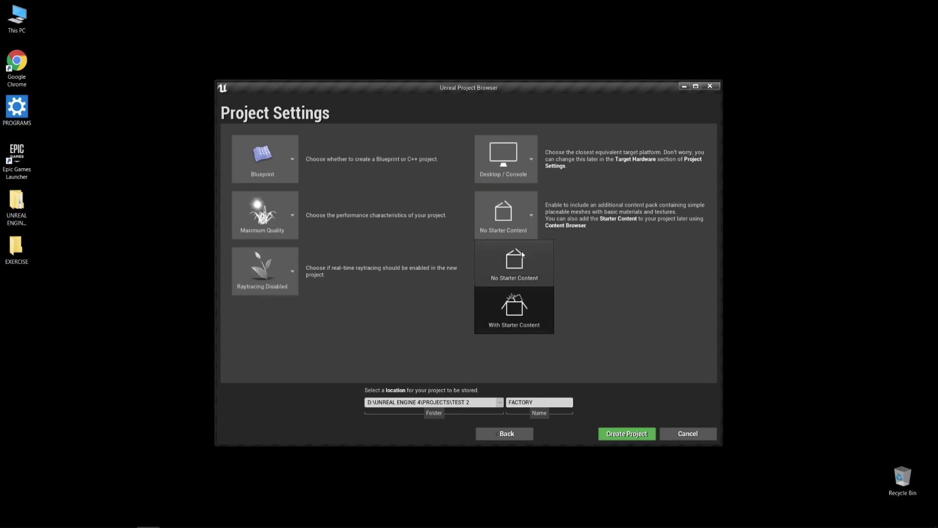
{"action": "left_click", "coordinate": [522, 254]}
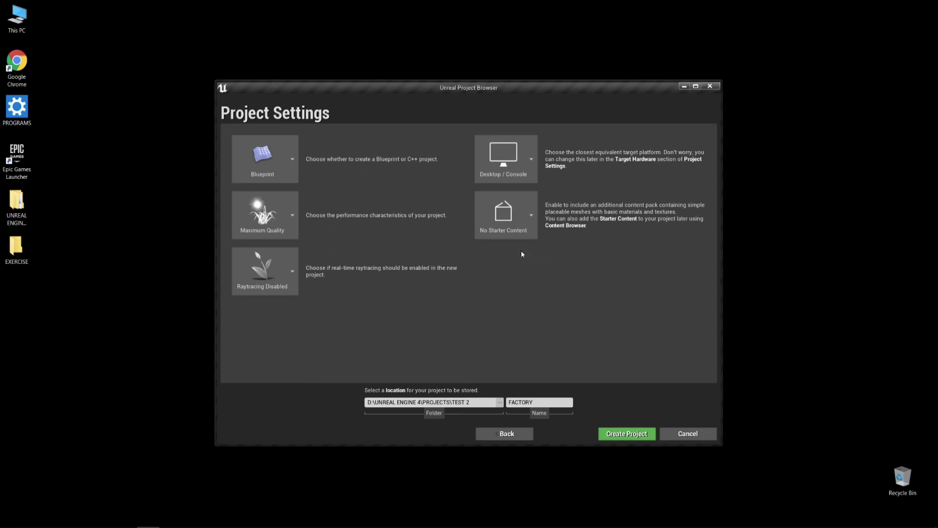
{"action": "left_click", "coordinate": [518, 230]}
{"action": "left_click", "coordinate": [519, 306]}
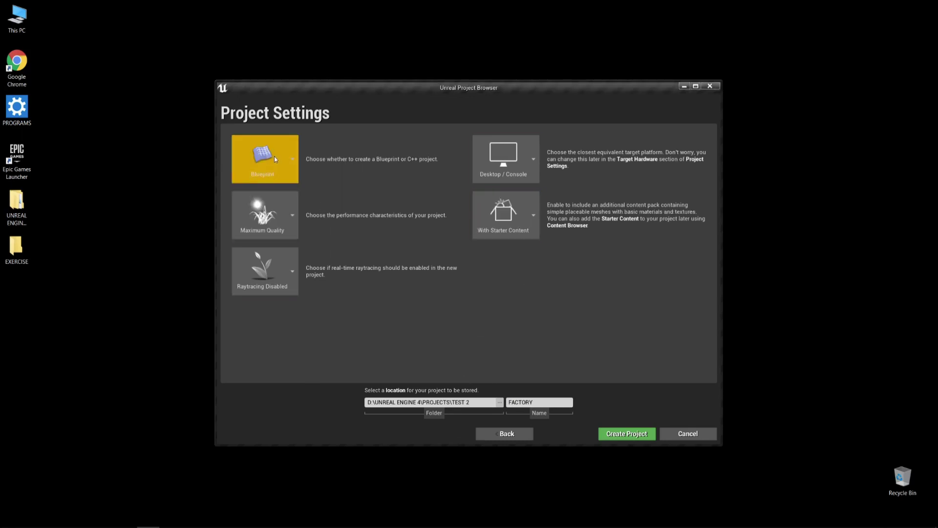
{"action": "left_click", "coordinate": [506, 215]}
{"action": "left_click", "coordinate": [506, 259]}
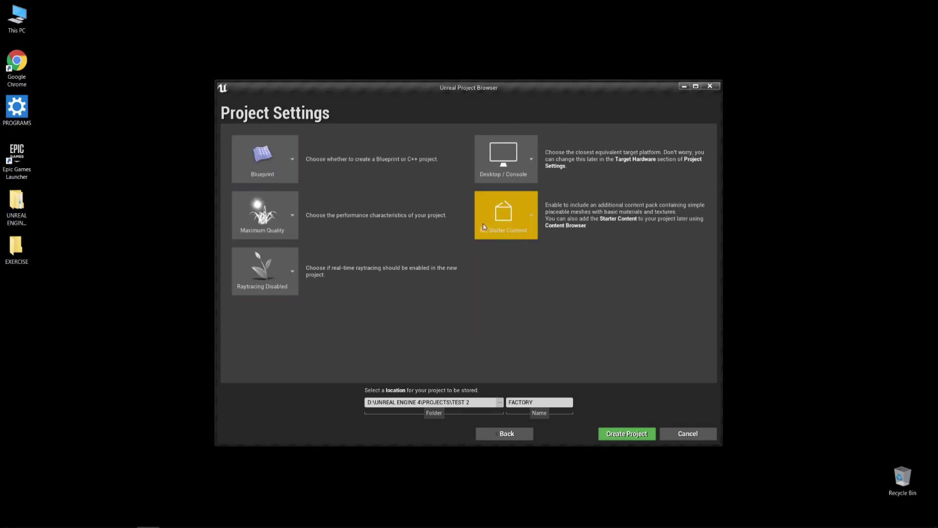
{"action": "left_click", "coordinate": [633, 433]}
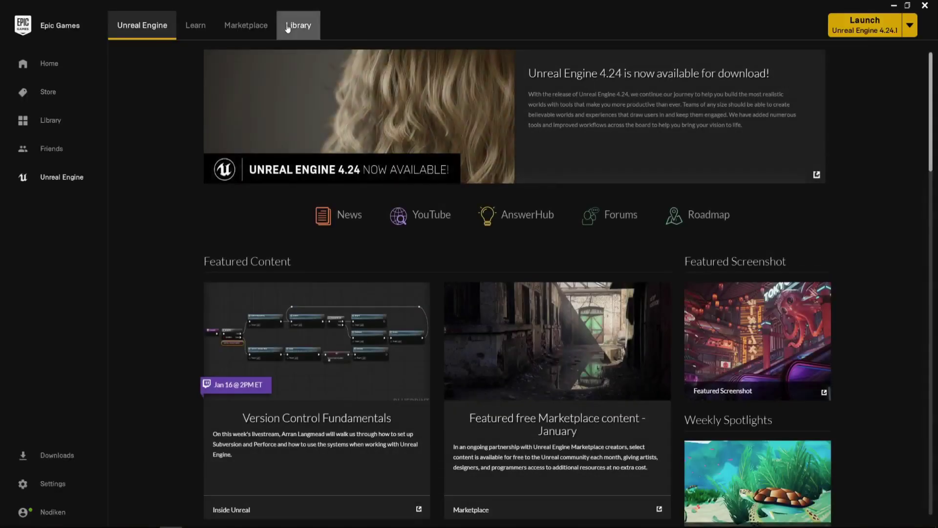
Add the Abandoned Factory, Construction Site and Industry Props Pack 6 vault packs to FACTORY
{"action": "left_click", "coordinate": [298, 25]}
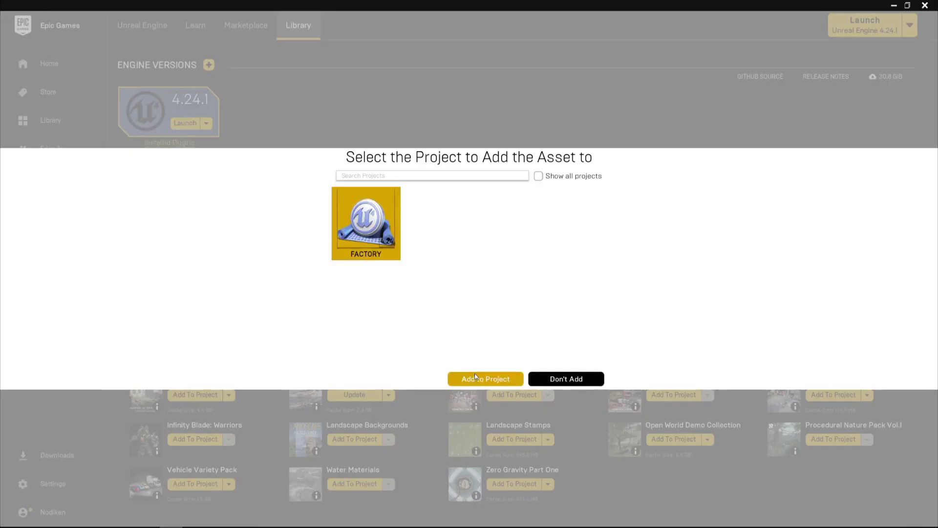
{"action": "left_click", "coordinate": [476, 378]}
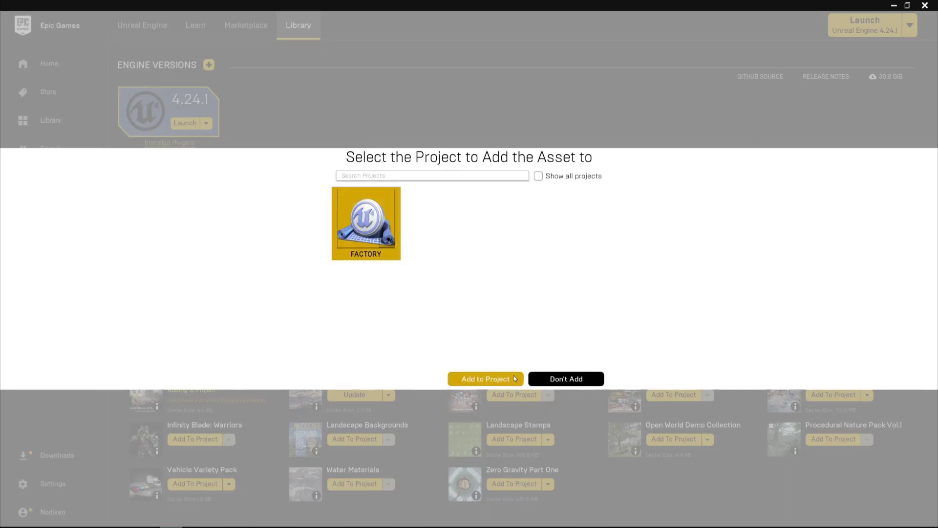
{"action": "left_click", "coordinate": [516, 379]}
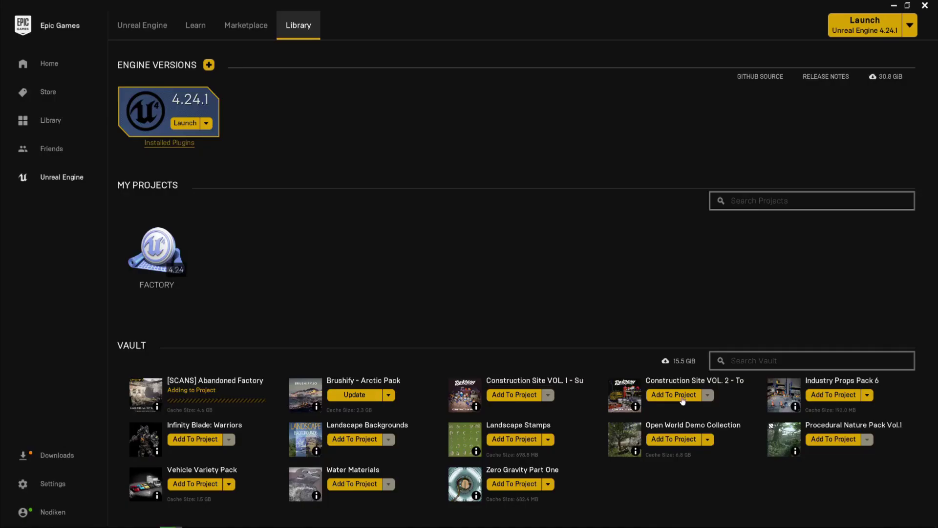
{"action": "left_click", "coordinate": [683, 396]}
{"action": "left_click", "coordinate": [486, 379]}
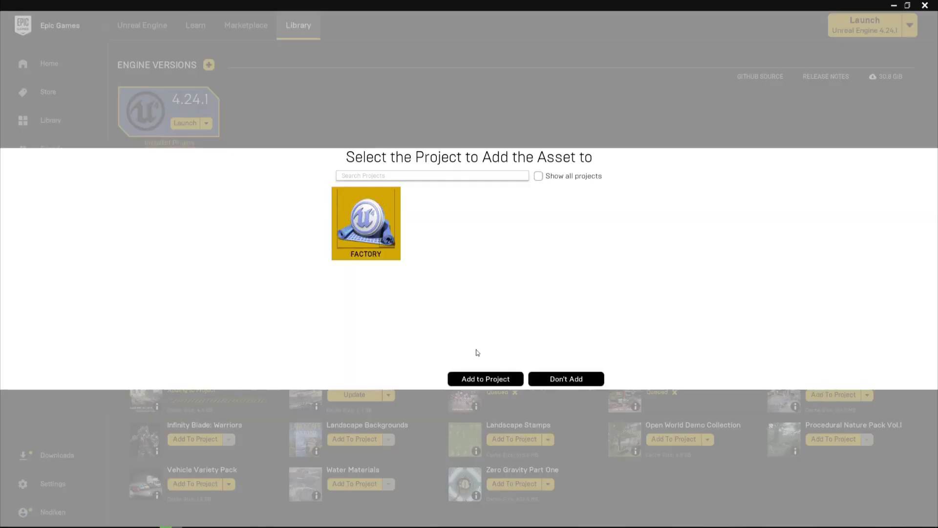
{"action": "left_click", "coordinate": [473, 379]}
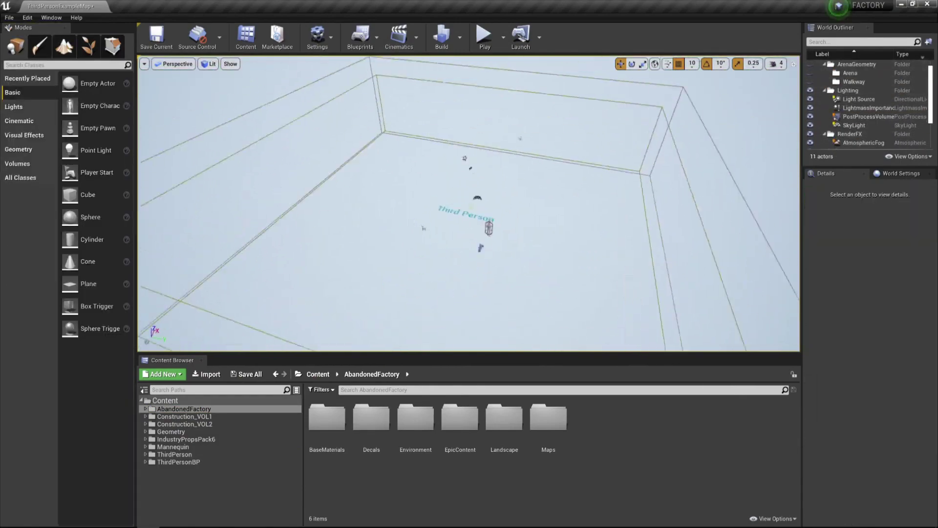
In Landscape mode, create a new landscape with 15×15-quad sections
{"action": "left_click", "coordinate": [63, 45]}
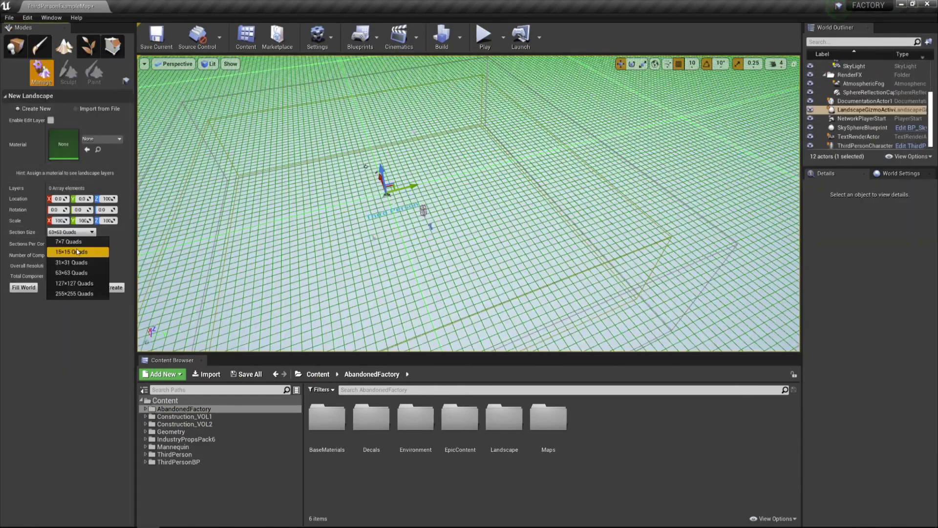
{"action": "left_click", "coordinate": [78, 251]}
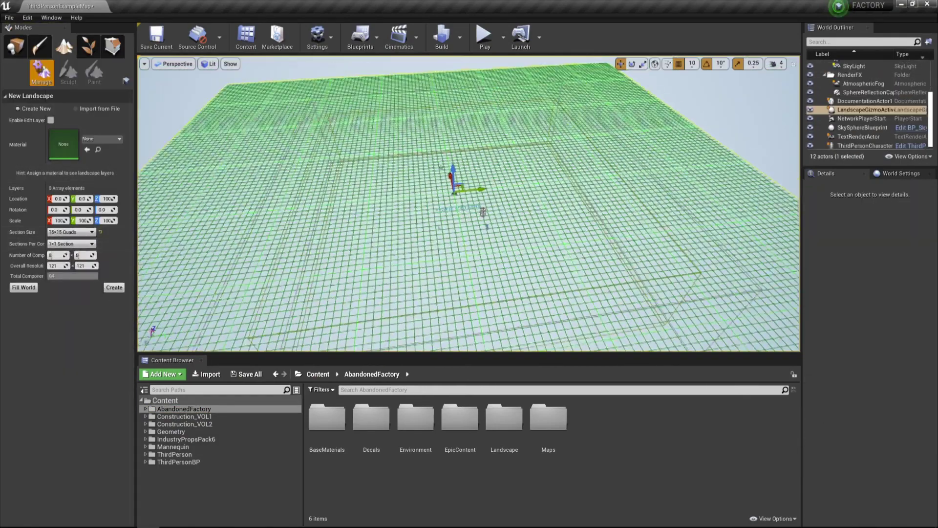
{"action": "left_click", "coordinate": [114, 288]}
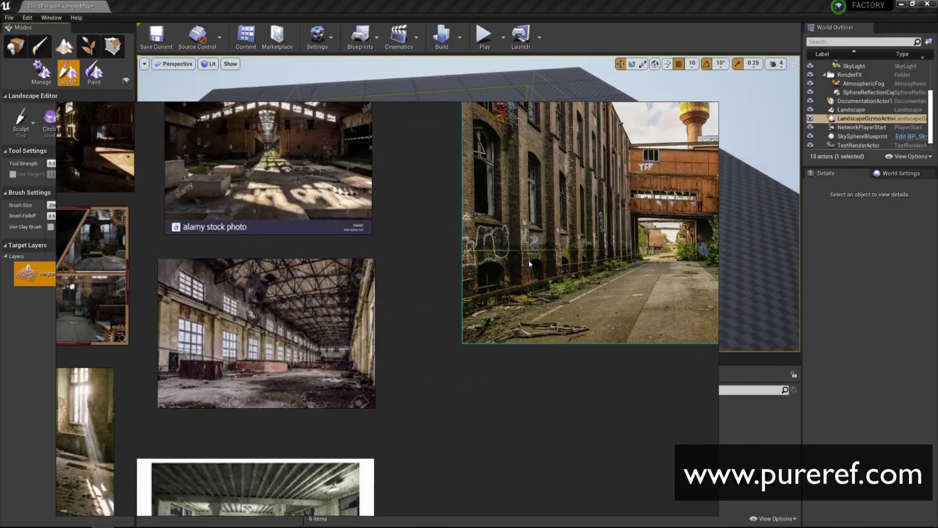
Pan and zoom the PureRef board to browse the factory hall and other reference photos
{"action": "scroll", "coordinate": [504, 272], "scroll_direction": "up", "scroll_amount": 3}
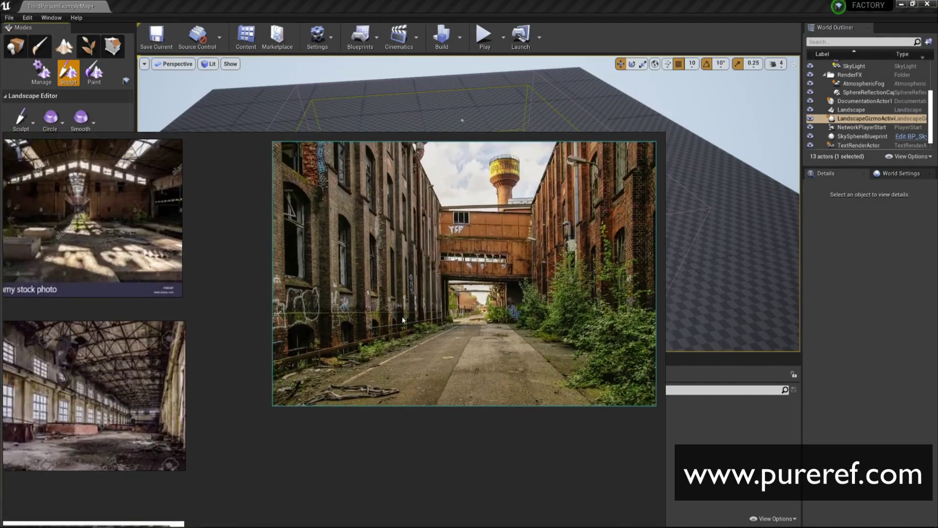
{"action": "middle_click_drag", "start_coordinate": [338, 350], "coordinate": [468, 332]}
{"action": "scroll", "coordinate": [468, 331], "scroll_direction": "down", "scroll_amount": 2}
{"action": "scroll", "coordinate": [441, 374], "scroll_direction": "up", "scroll_amount": 4}
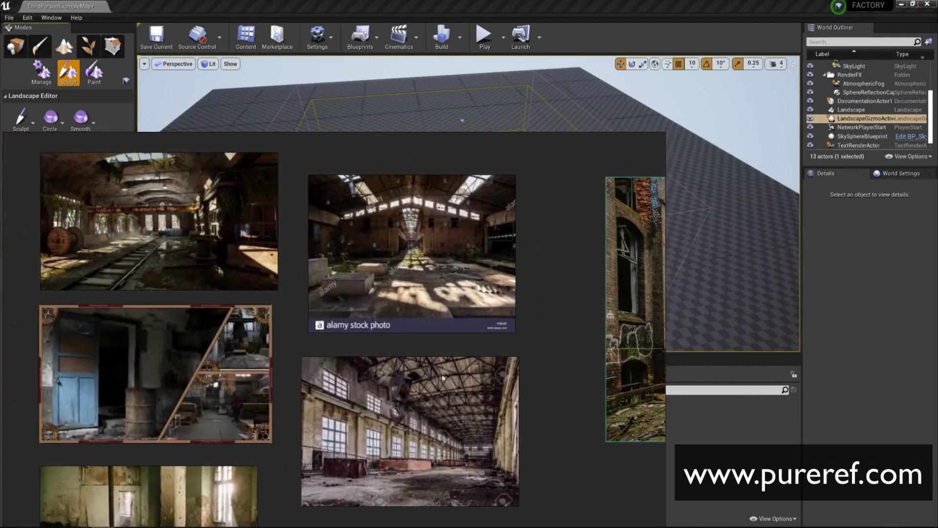
{"action": "middle_click_drag", "start_coordinate": [185, 375], "coordinate": [345, 423]}
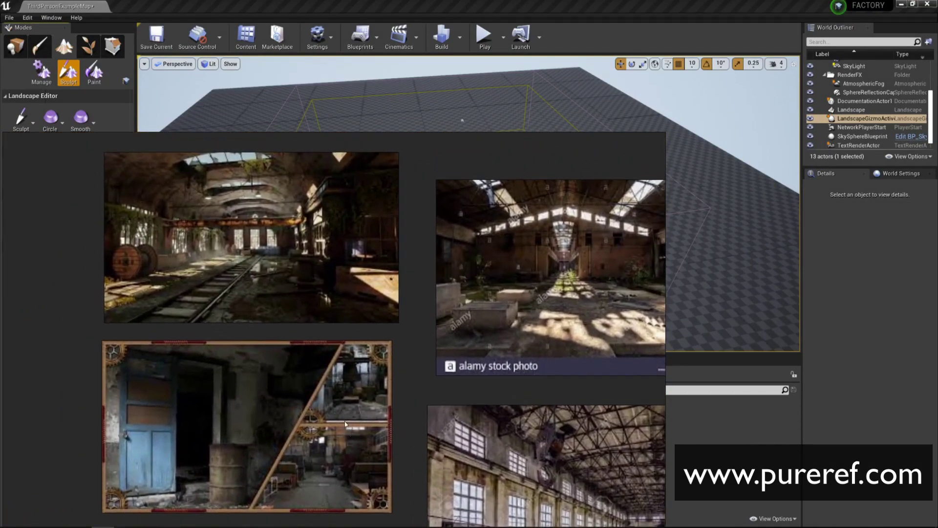
{"action": "middle_click_drag", "start_coordinate": [232, 242], "coordinate": [442, 263]}
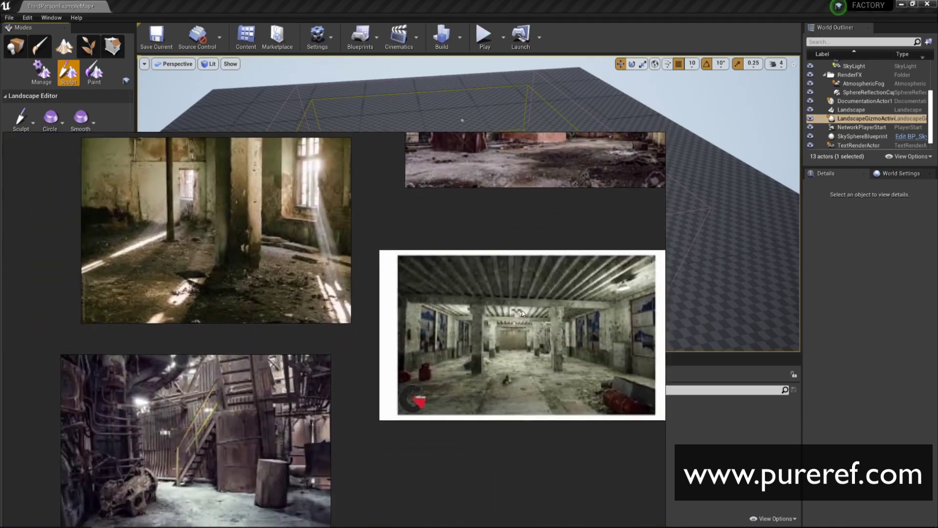
{"action": "scroll", "coordinate": [297, 376], "scroll_direction": "up", "scroll_amount": 2}
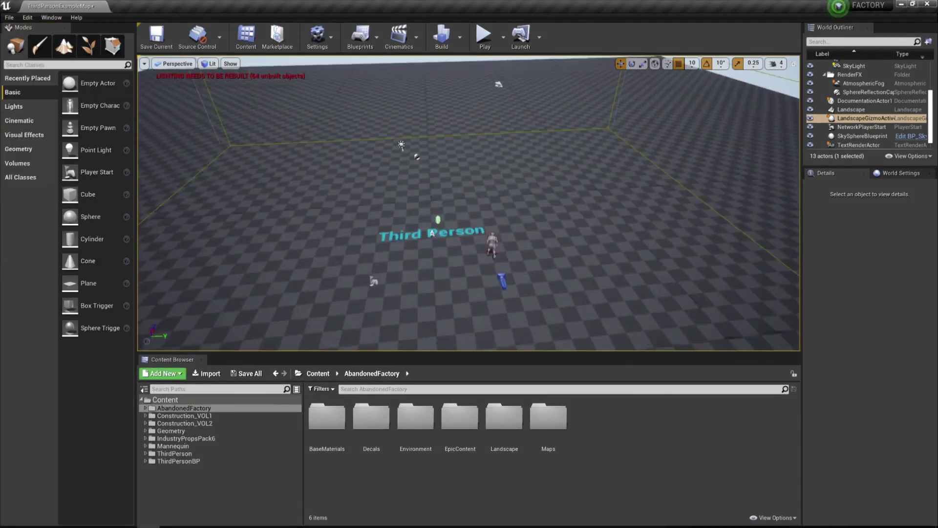
Filter the Content Browser to static meshes and open the PreBuildings_01 folder
{"action": "left_click", "coordinate": [321, 388]}
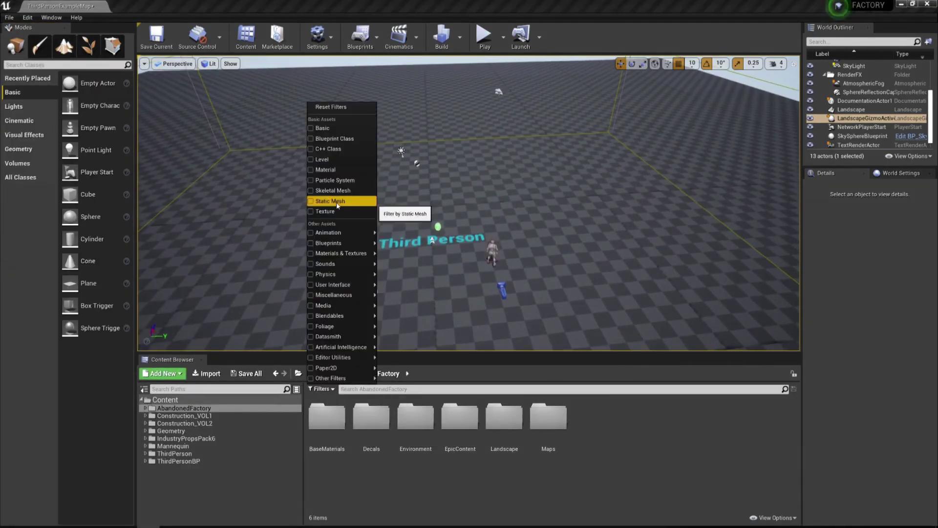
{"action": "left_click", "coordinate": [338, 201]}
{"action": "left_click", "coordinate": [190, 460]}
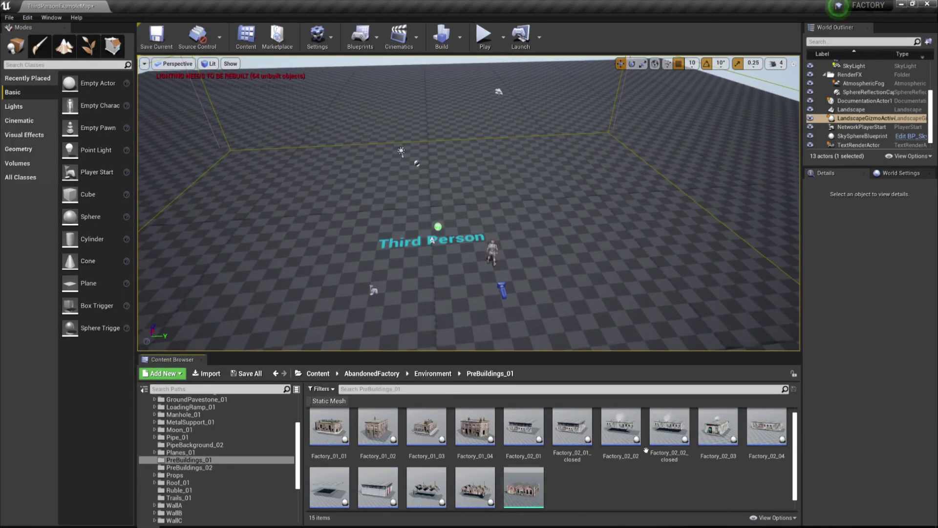
Place Factory_04_02_closed, 01_03, 02_01_closed, 02_03, 01_04 and 04_01 around the courtyard
{"action": "left_click_drag", "start_coordinate": [523, 487], "coordinate": [499, 247]}
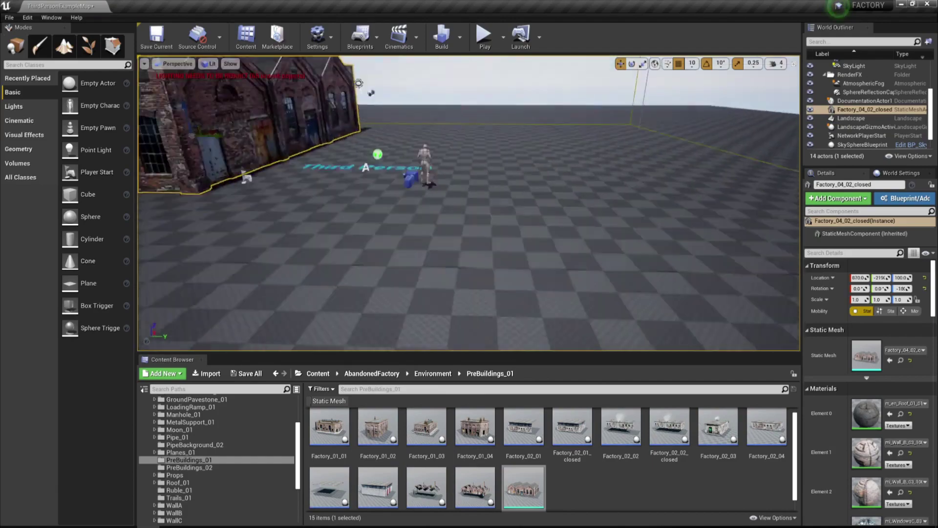
{"action": "key", "text": "f"}
{"action": "left_click_drag", "start_coordinate": [427, 426], "coordinate": [565, 312]}
{"action": "scroll", "coordinate": [489, 206], "scroll_direction": "up", "scroll_amount": 5}
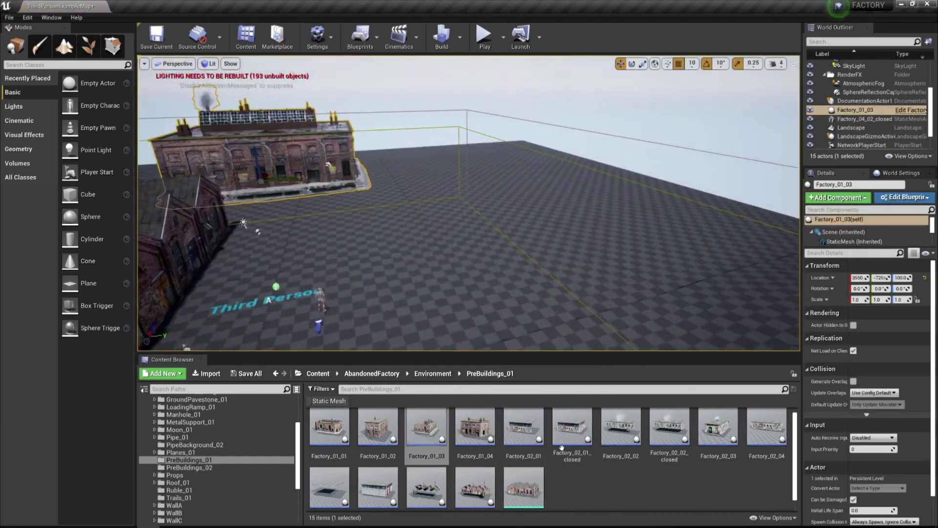
{"action": "left_click_drag", "start_coordinate": [562, 447], "coordinate": [460, 272]}
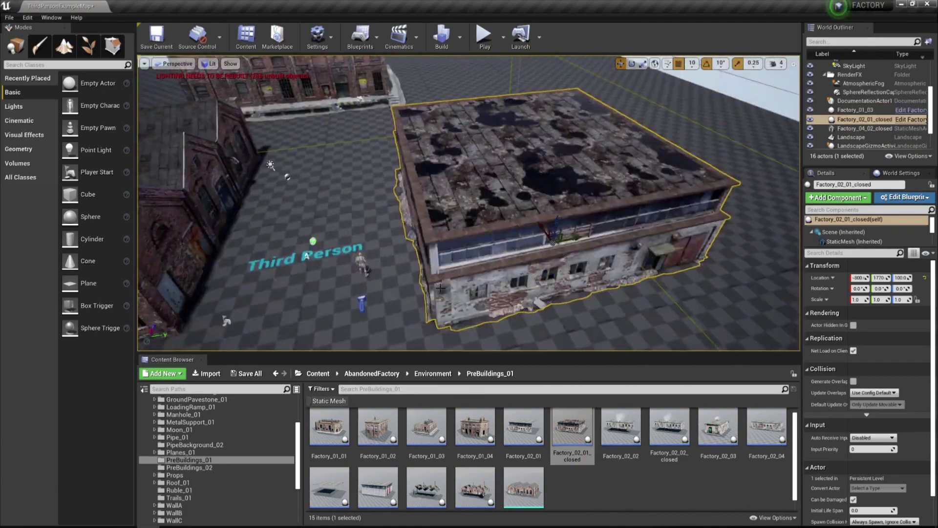
{"action": "left_click_drag", "start_coordinate": [718, 427], "coordinate": [471, 226]}
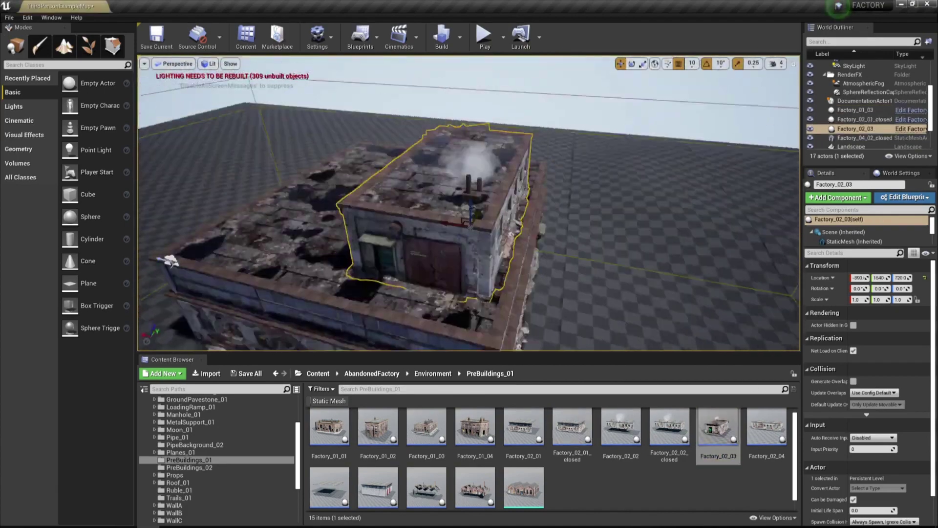
{"action": "left_click_drag", "start_coordinate": [474, 427], "coordinate": [402, 207]}
{"action": "left_click_drag", "start_coordinate": [426, 487], "coordinate": [578, 202]}
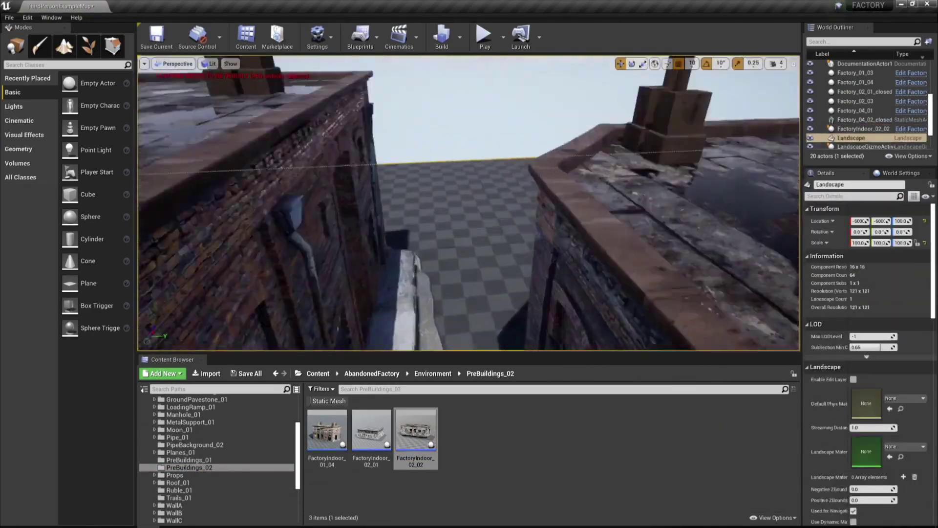
Assign the Landscape material from AbandonedFactory/Landscape/Materials to the landscape's material slot
{"action": "left_click", "coordinate": [184, 409]}
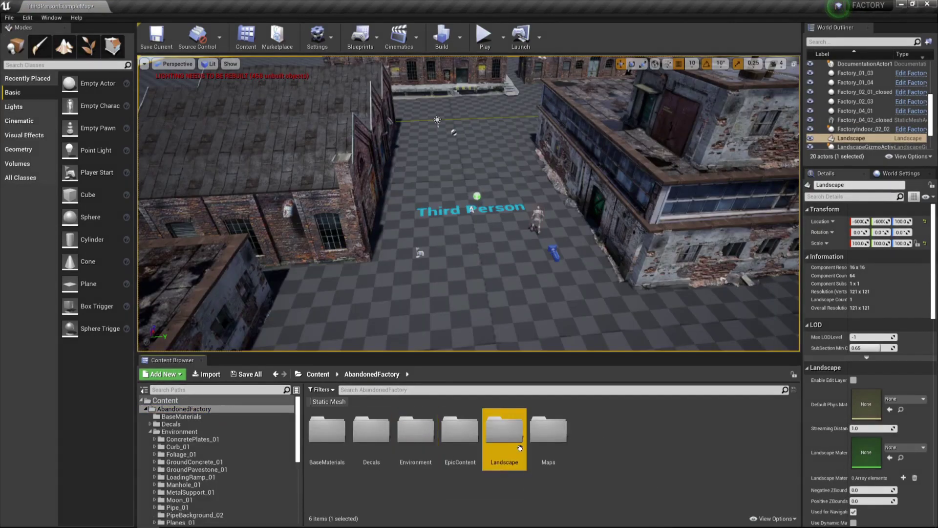
{"action": "double_click", "coordinate": [519, 447]}
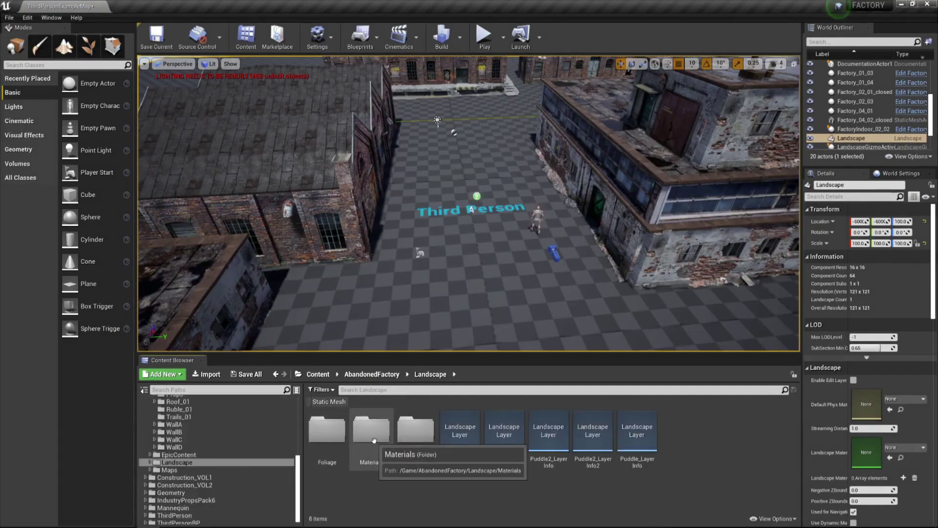
{"action": "double_click", "coordinate": [374, 441]}
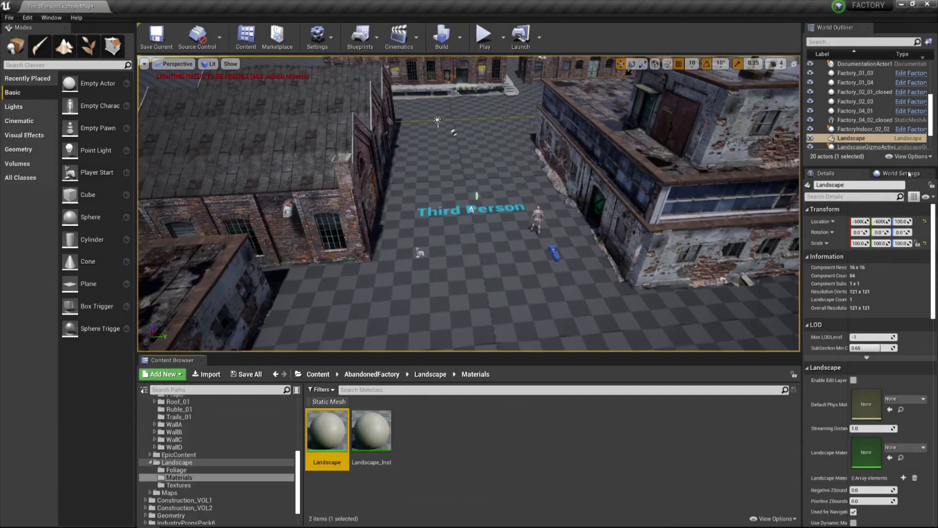
{"action": "scroll", "coordinate": [881, 294], "scroll_direction": "down", "scroll_amount": 5}
{"action": "scroll", "coordinate": [863, 210], "scroll_direction": "up", "scroll_amount": 5}
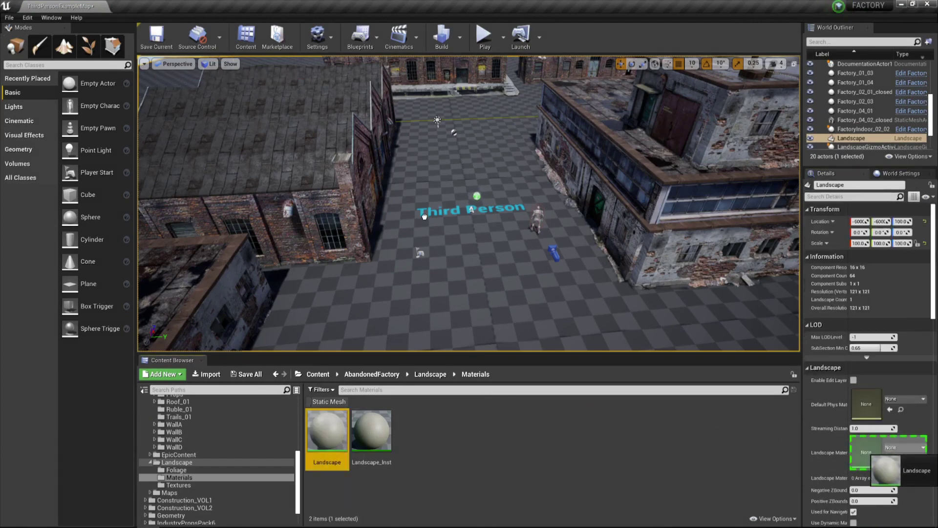
{"action": "left_click_drag", "start_coordinate": [867, 452], "coordinate": [868, 452]}
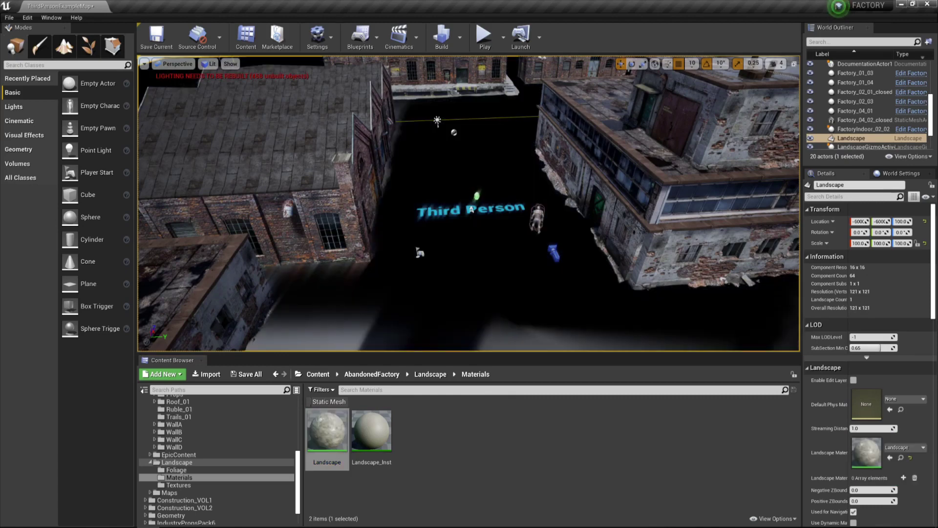
{"action": "left_click", "coordinate": [70, 49]}
Assign Dirt1_LayerInfo, Dirt2_LayerInfo and Puddle2_LayerInfo to their landscape paint layers
{"action": "left_click", "coordinate": [65, 282]}
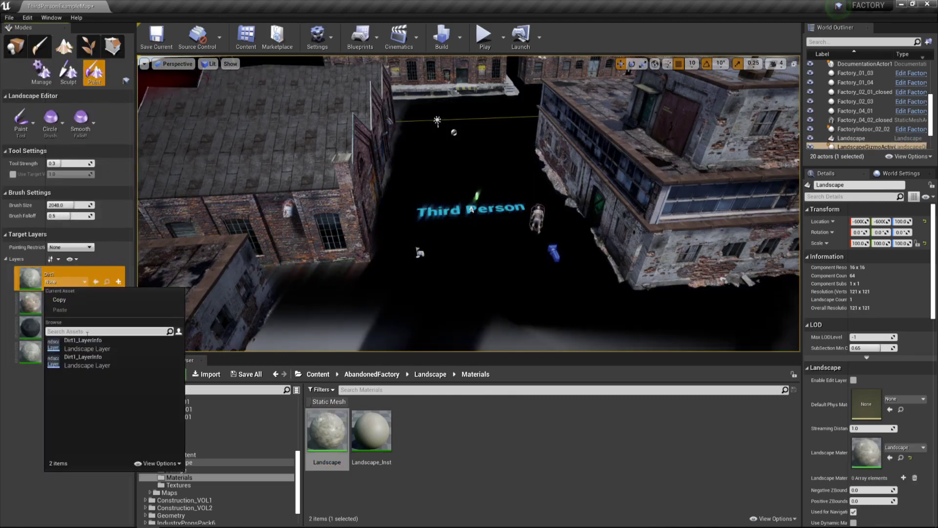
{"action": "left_click", "coordinate": [152, 270]}
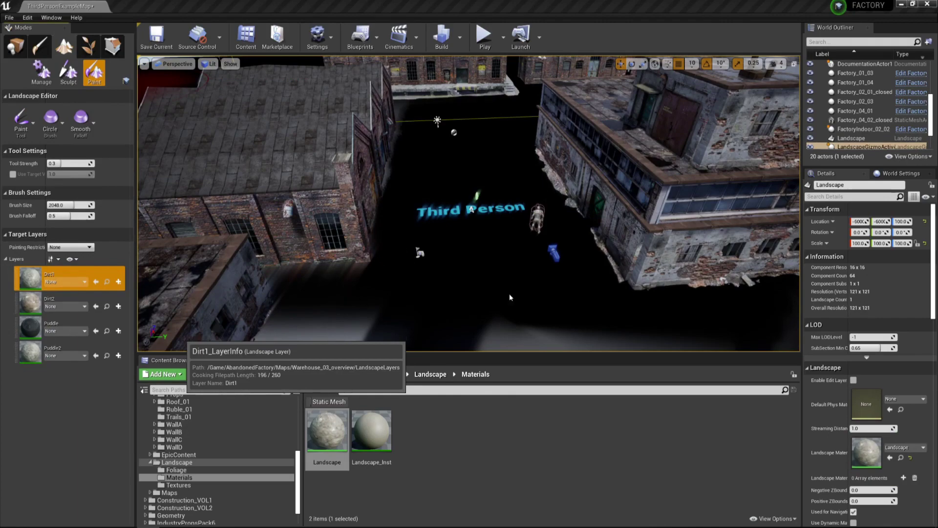
{"action": "left_click", "coordinate": [69, 307]}
{"action": "left_click", "coordinate": [78, 366]}
{"action": "left_click", "coordinate": [73, 355]}
{"action": "left_click", "coordinate": [78, 210]}
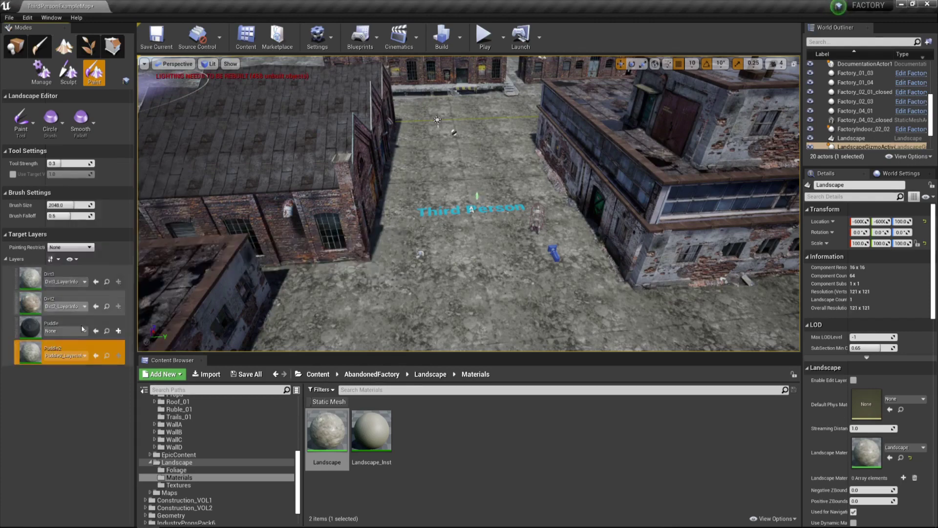
Paint Puddle2 patches onto the courtyard ground with brush size about 652
{"action": "left_click", "coordinate": [49, 300]}
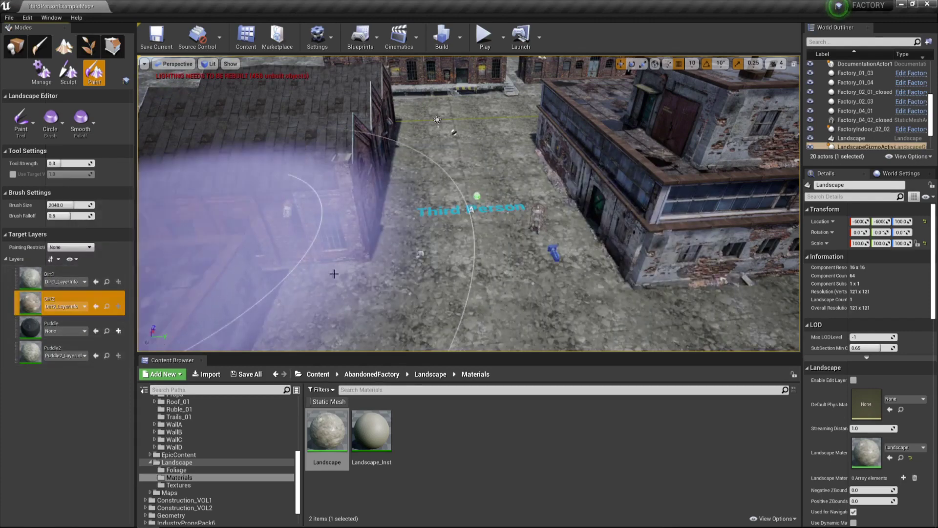
{"action": "left_click", "coordinate": [49, 349]}
{"action": "left_click_drag", "start_coordinate": [77, 205], "coordinate": [54, 204]}
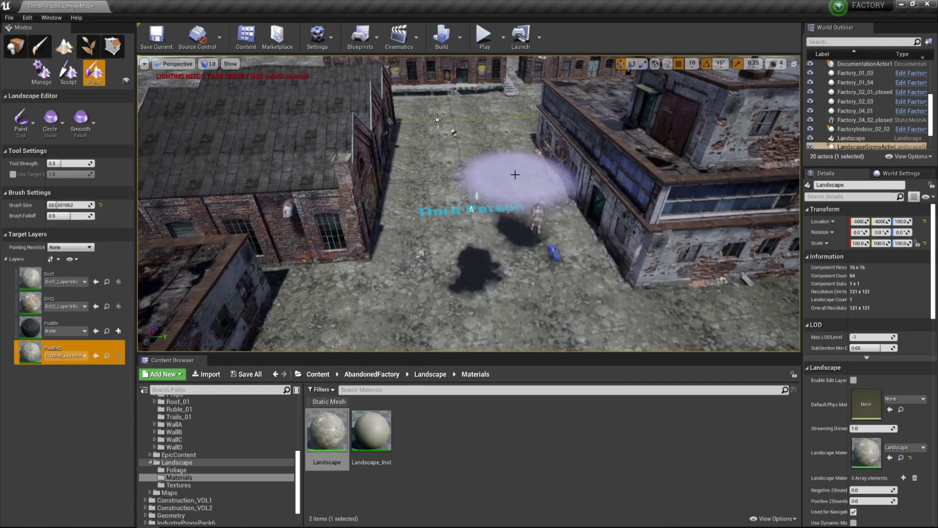
{"action": "mouse_move", "coordinate": [691, 314]}
{"action": "right_mouse_down"}
{"action": "mouse_move", "coordinate": [650, 284]}
{"action": "mouse_move", "coordinate": [606, 289]}
{"action": "right_mouse_up"}
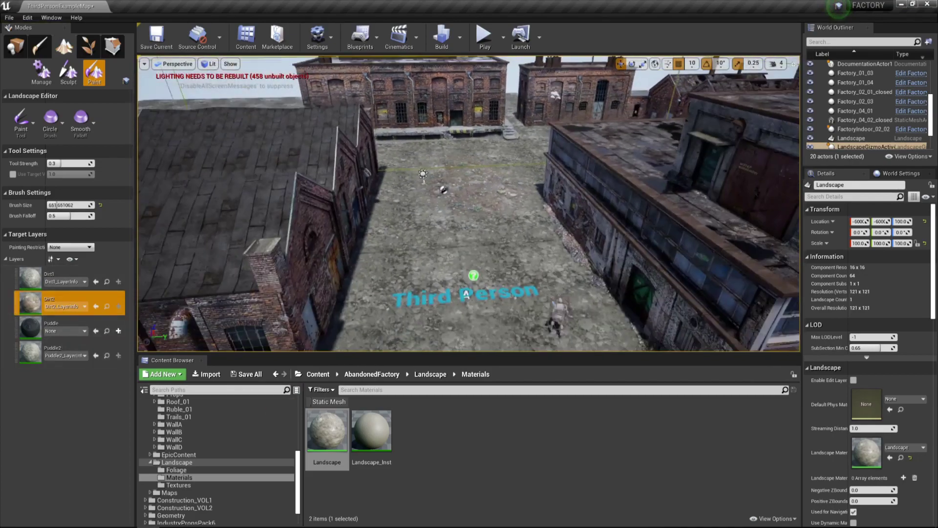
Browse the Construction_VOL1 and Construction_VOL2 mesh folders in the Content Browser
{"action": "scroll", "coordinate": [205, 470], "scroll_direction": "down", "scroll_amount": 3}
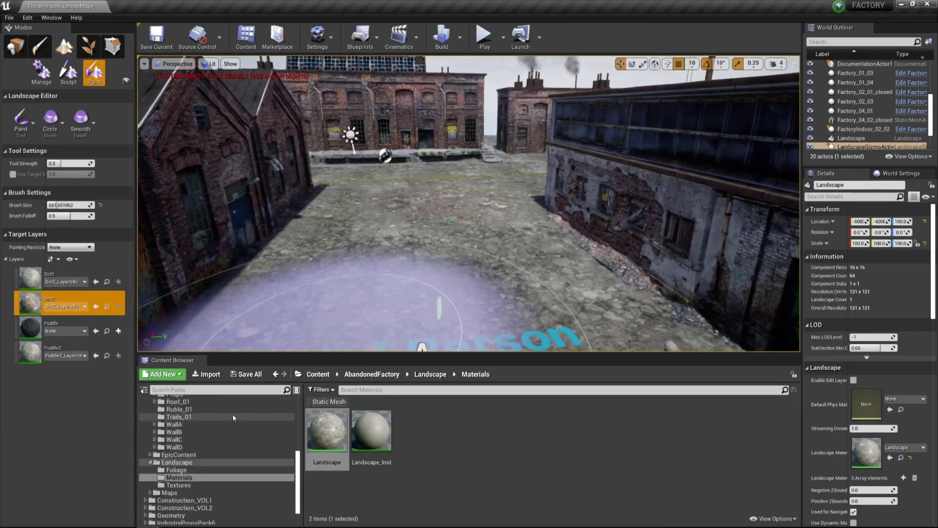
{"action": "left_click", "coordinate": [184, 473]}
{"action": "left_click", "coordinate": [185, 475]}
{"action": "left_click", "coordinate": [202, 477]}
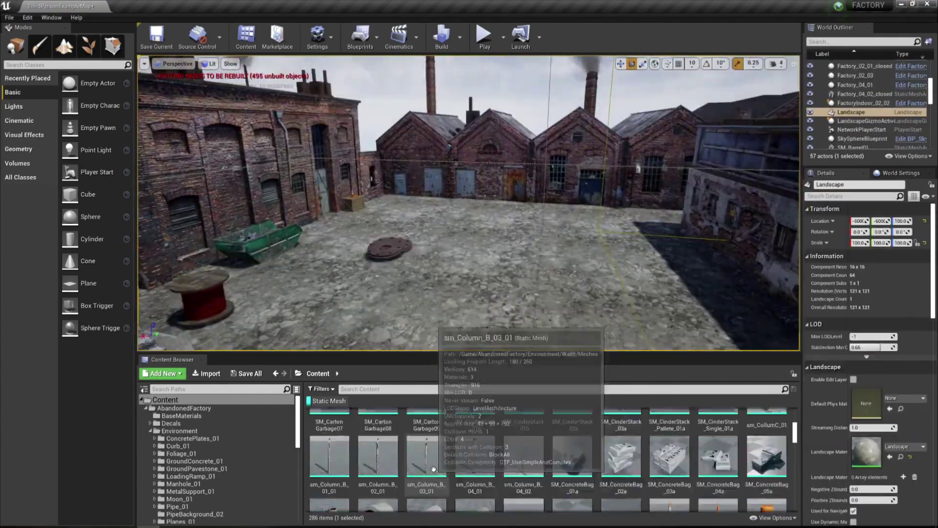
Open the PreBuildings_02 assets folder in the Content Browser
{"action": "left_click", "coordinate": [215, 462]}
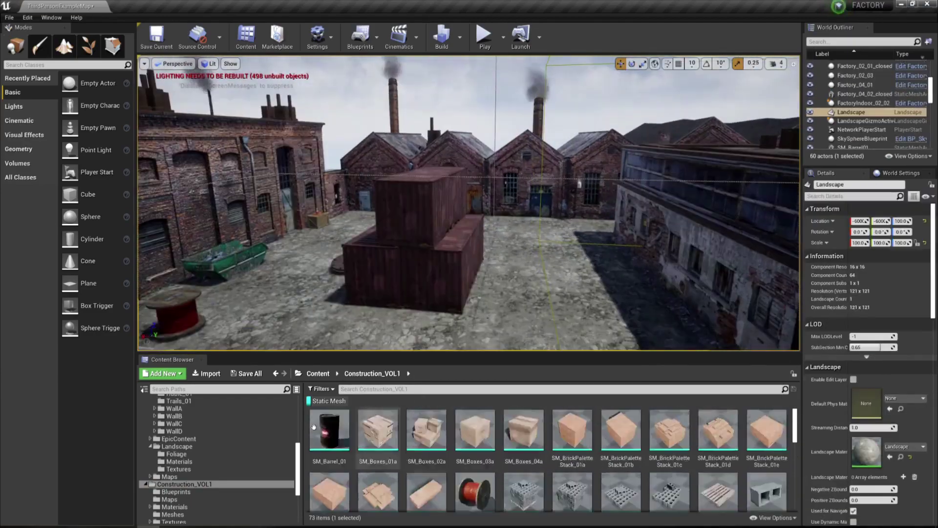
Scroll up through the Content Browser asset list
{"action": "scroll", "coordinate": [450, 445], "scroll_direction": "up", "scroll_amount": 1}
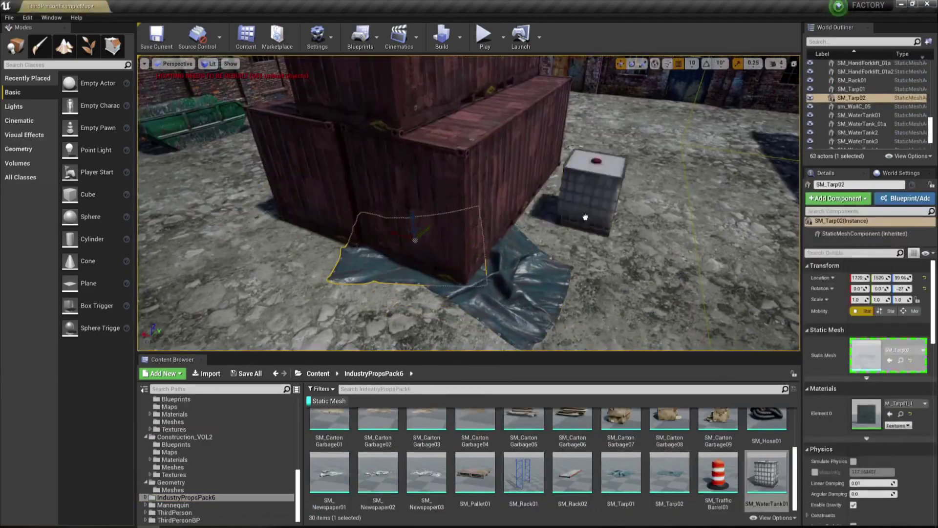
{"action": "scroll", "coordinate": [556, 440], "scroll_direction": "up", "scroll_amount": 3}
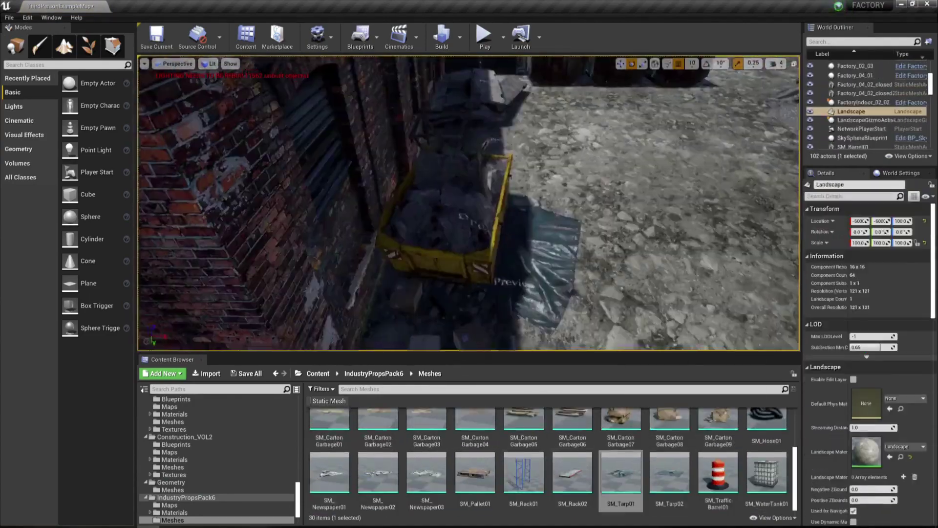
Browse the props pack's Meshes folder, then the PreBuildings_01 assets
{"action": "left_click", "coordinate": [254, 490]}
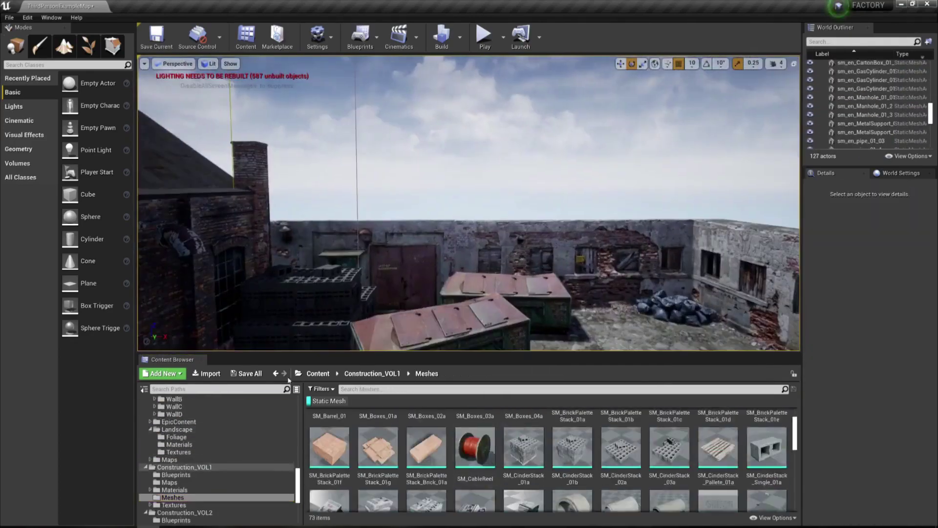
{"action": "left_click", "coordinate": [211, 421]}
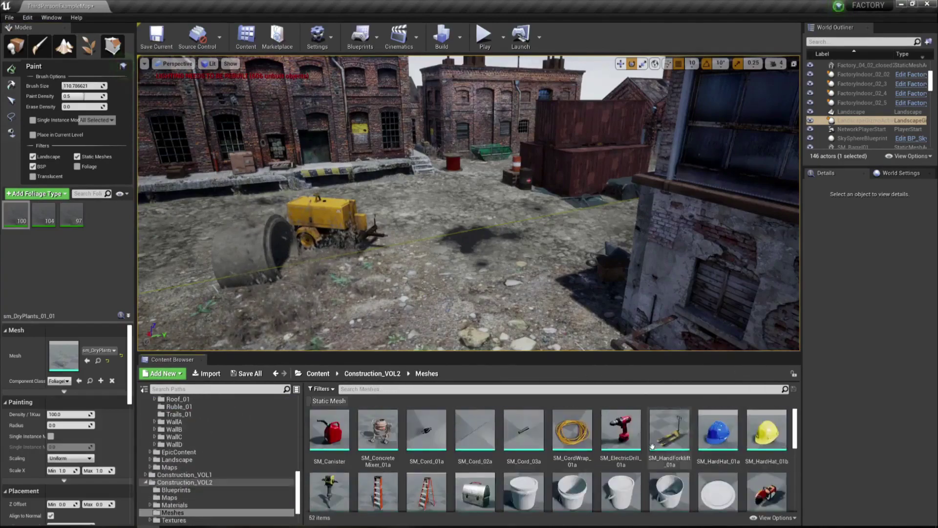
Add the dry plant mesh to the foliage types list
{"action": "left_click_drag", "start_coordinate": [329, 471], "coordinate": [63, 238]}
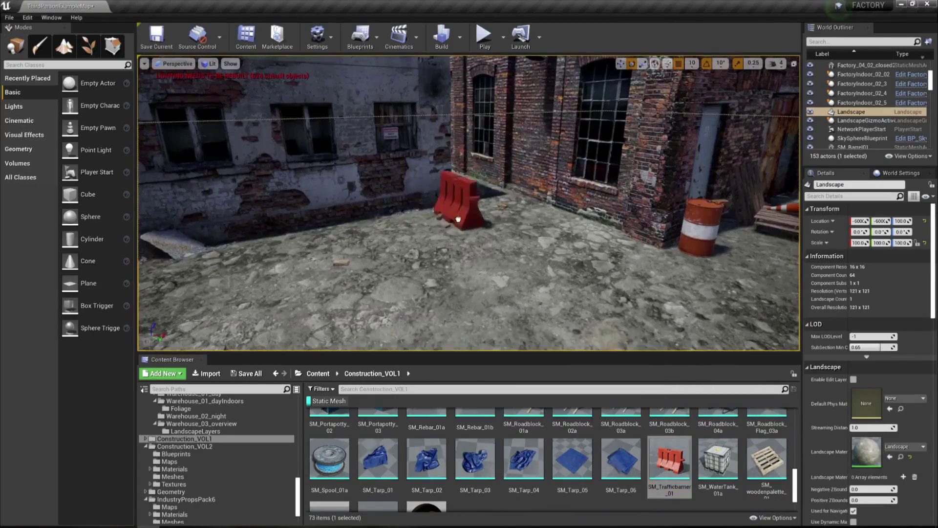
Place a second traffic barrier beside the first one
{"action": "left_click_drag", "start_coordinate": [458, 218], "coordinate": [538, 215]}
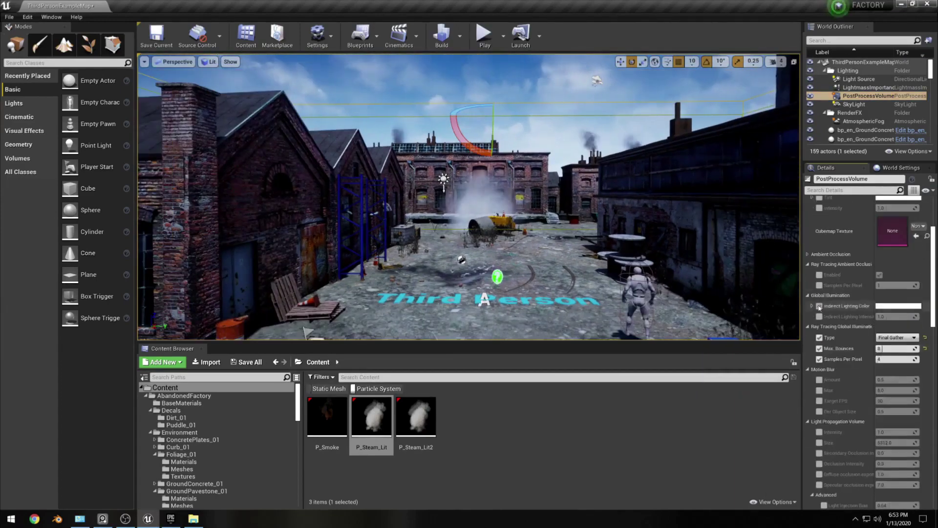
Scroll down the PostProcessVolume Details toward the ray tracing settings
{"action": "scroll", "coordinate": [879, 430], "scroll_direction": "down", "scroll_amount": 3}
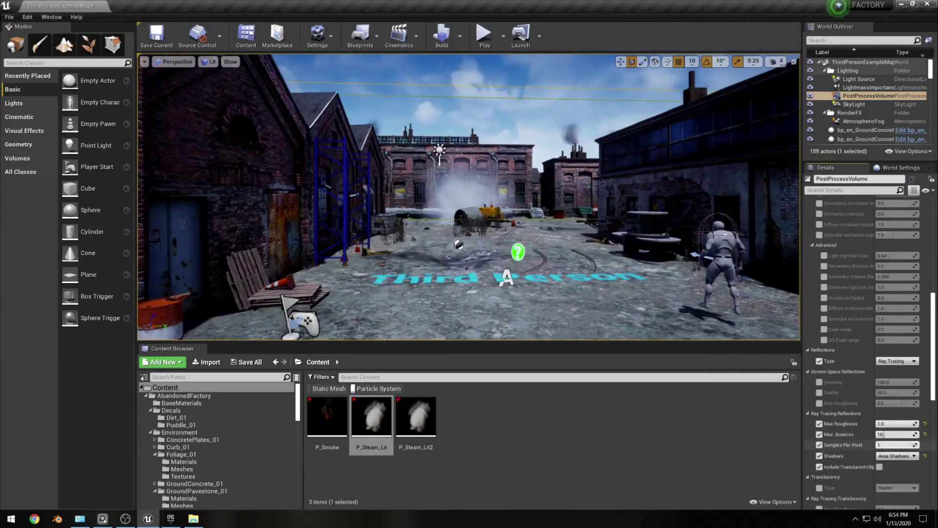
{"action": "scroll", "coordinate": [885, 434], "scroll_direction": "down", "scroll_amount": 5}
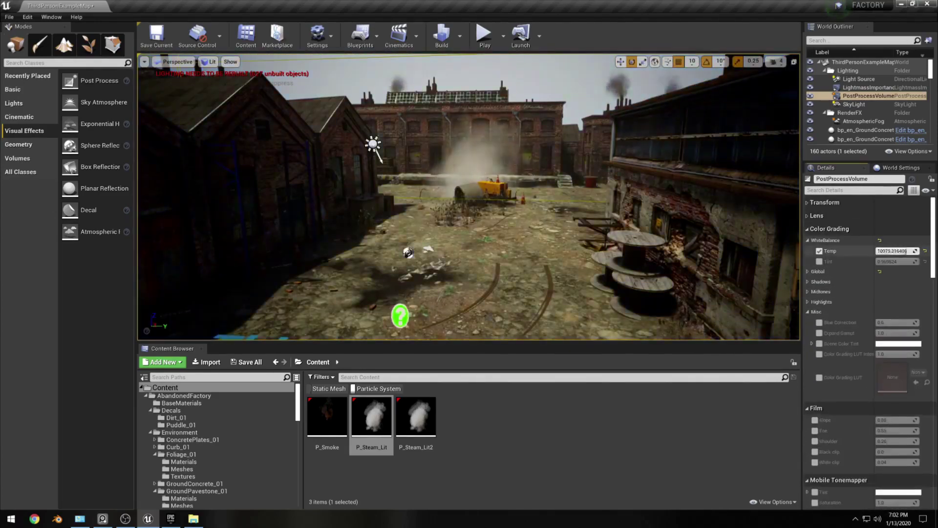
Lower the sun light's temperature to about 5001, then inspect AtmosphericFog and ExponentialHeightFog
{"action": "left_click_drag", "start_coordinate": [907, 250], "coordinate": [880, 254]}
{"action": "left_click", "coordinate": [826, 282]}
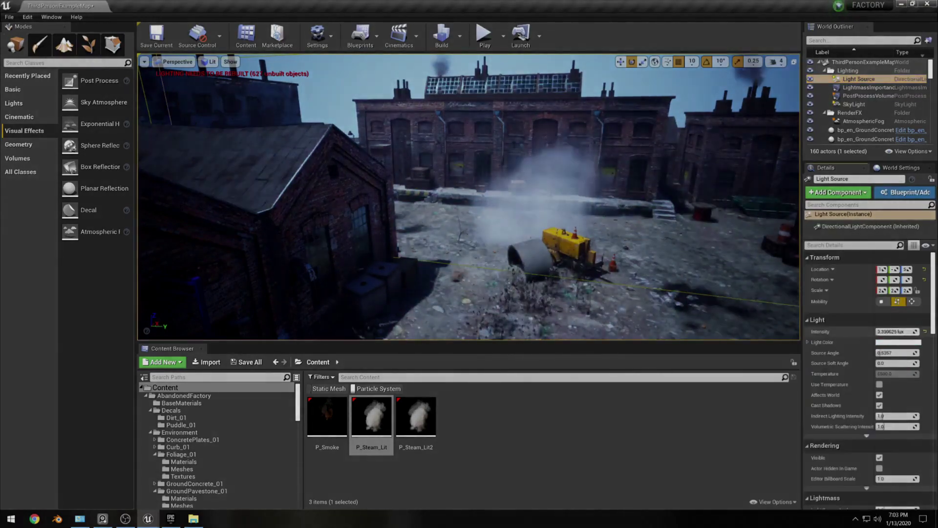
{"action": "key", "text": "Down"}
{"action": "key", "text": "Down"}
{"action": "key", "text": "Down"}
{"action": "key", "text": "Down"}
{"action": "key", "text": "Down"}
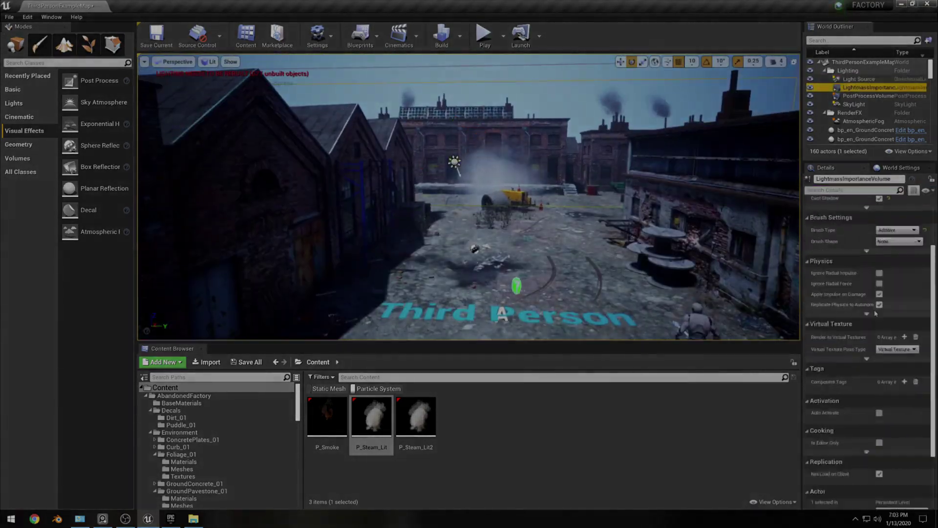
{"action": "key", "text": "Down"}
{"action": "key", "text": "Down"}
{"action": "key", "text": "Down"}
{"action": "key", "text": "Down"}
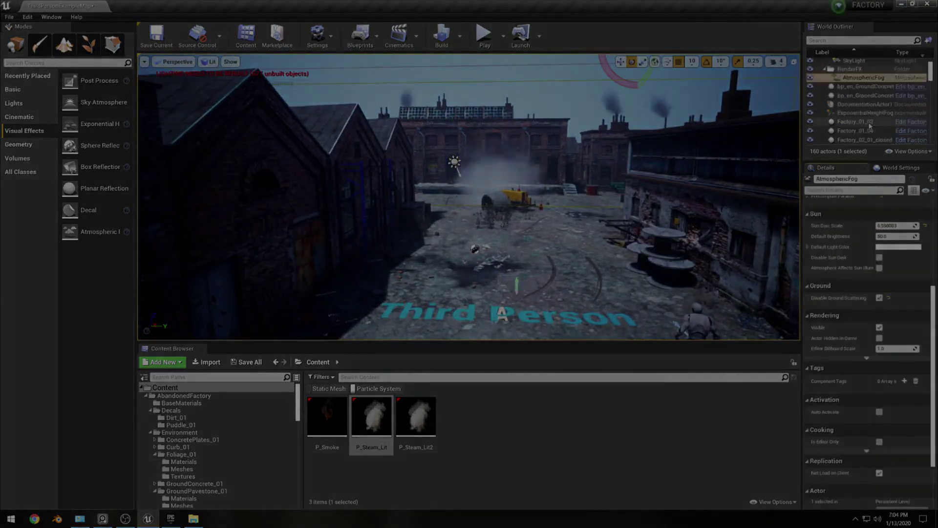